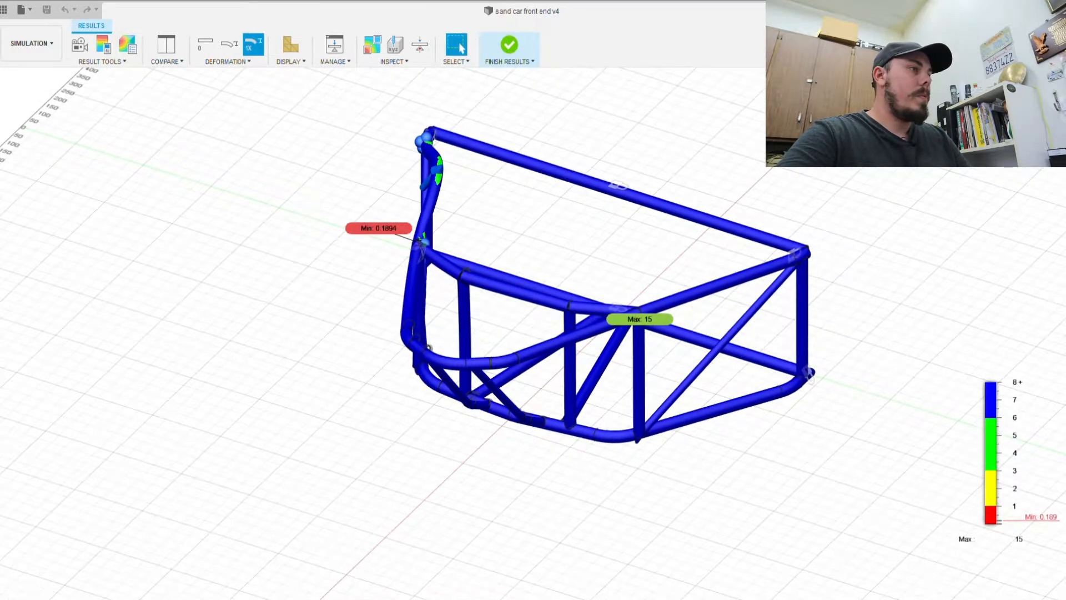
# Step: Examine the safety factor results on the deformed front-end frame from the front, above and the sides
pyautogui.keyDown('shift'); pyautogui.moveTo(336, 310); pyautogui.dragTo(297, 331, button='middle'); pyautogui.keyUp('shift')
pyautogui.keyDown('shift'); pyautogui.moveTo(600, 464); pyautogui.dragTo(566, 395, button='middle'); pyautogui.keyUp('shift')
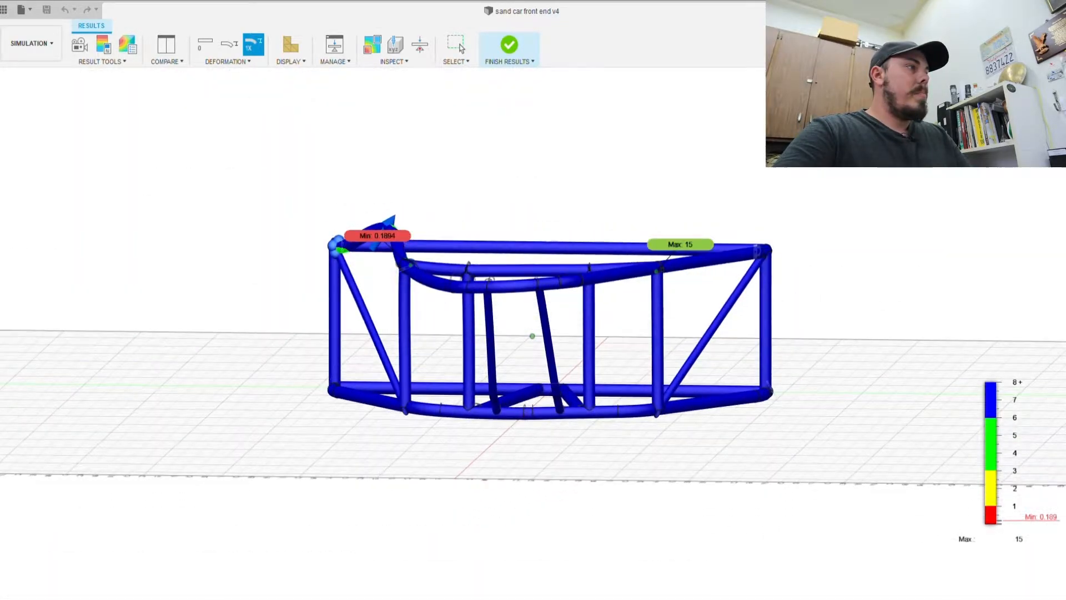
pyautogui.scroll(1, 589, 391)
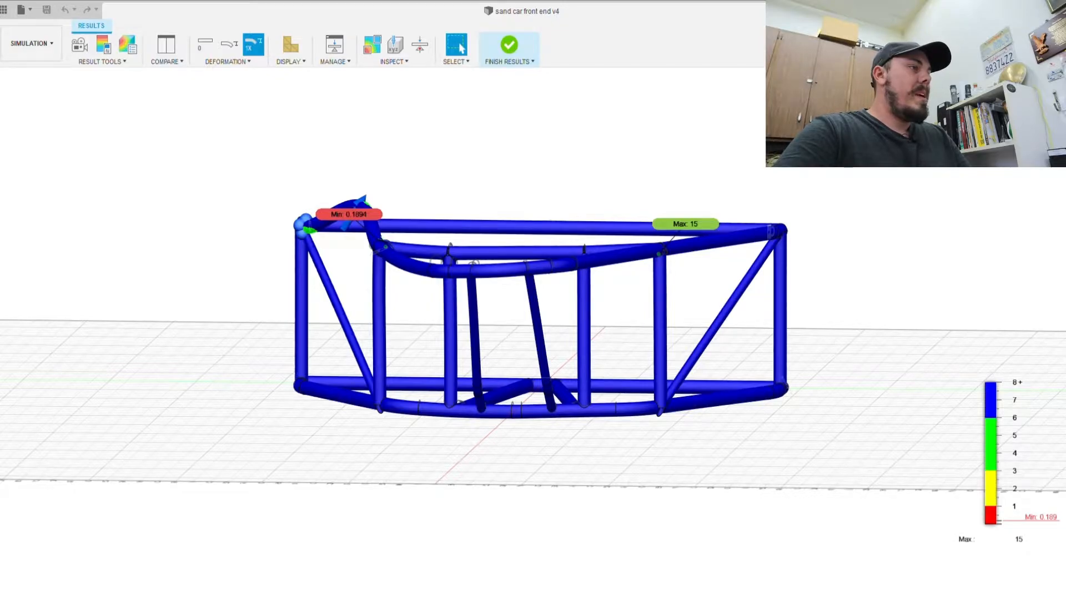
pyautogui.keyDown('shift'); pyautogui.moveTo(531, 458); pyautogui.dragTo(535, 528, button='middle'); pyautogui.keyUp('shift')
pyautogui.click(1025, 105)
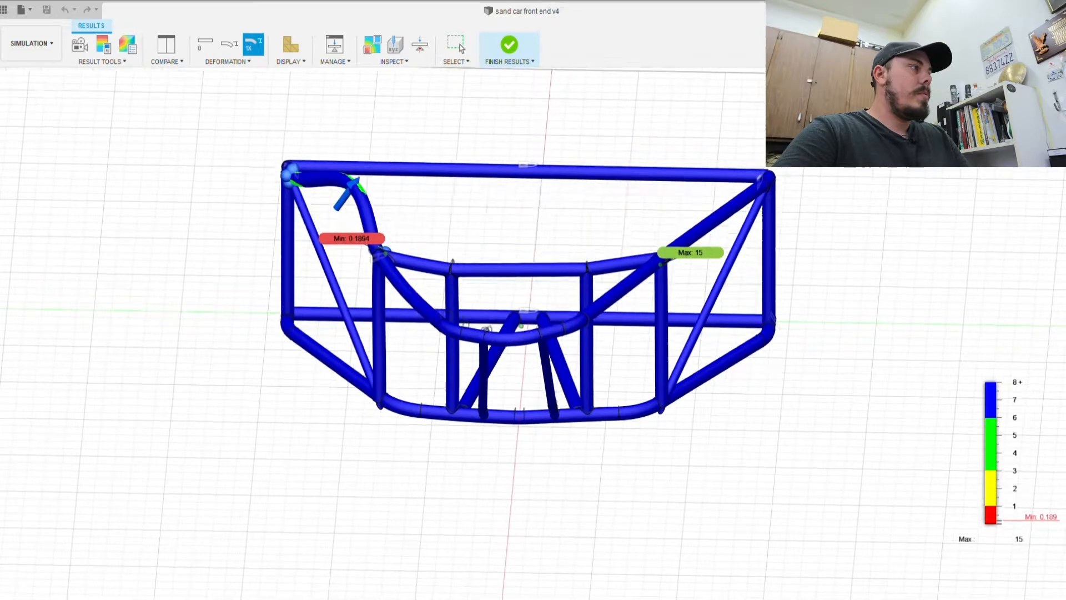
pyautogui.keyDown('shift'); pyautogui.moveTo(532, 462); pyautogui.dragTo(500, 589, button='middle'); pyautogui.keyUp('shift')
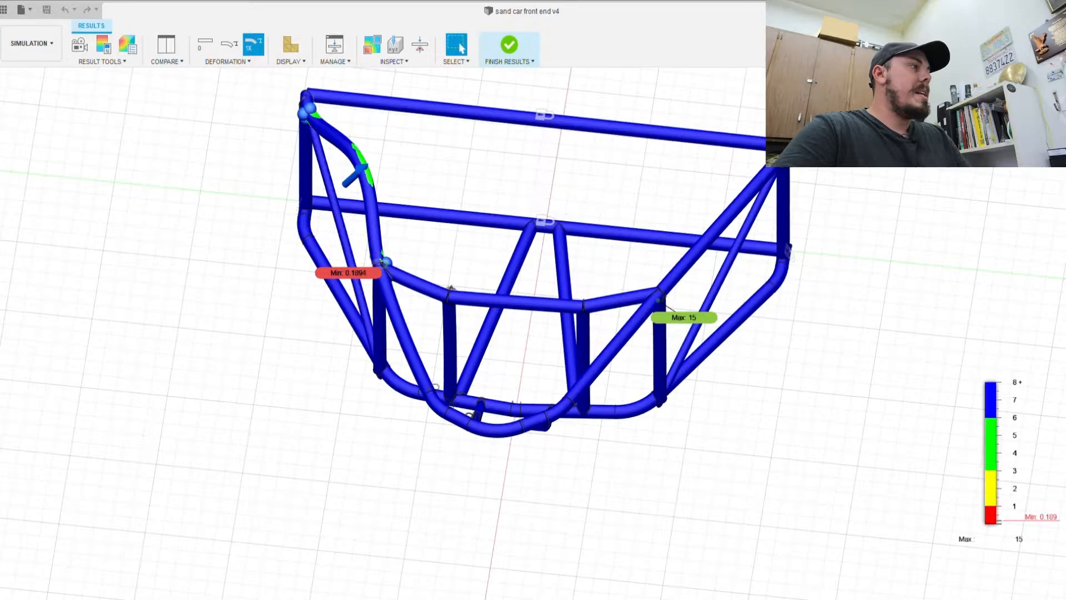
pyautogui.keyDown('shift'); pyautogui.moveTo(500, 589); pyautogui.dragTo(771, 597, button='middle'); pyautogui.keyUp('shift')
pyautogui.keyDown('shift'); pyautogui.moveTo(363, 500); pyautogui.dragTo(411, 416, button='middle'); pyautogui.keyUp('shift')
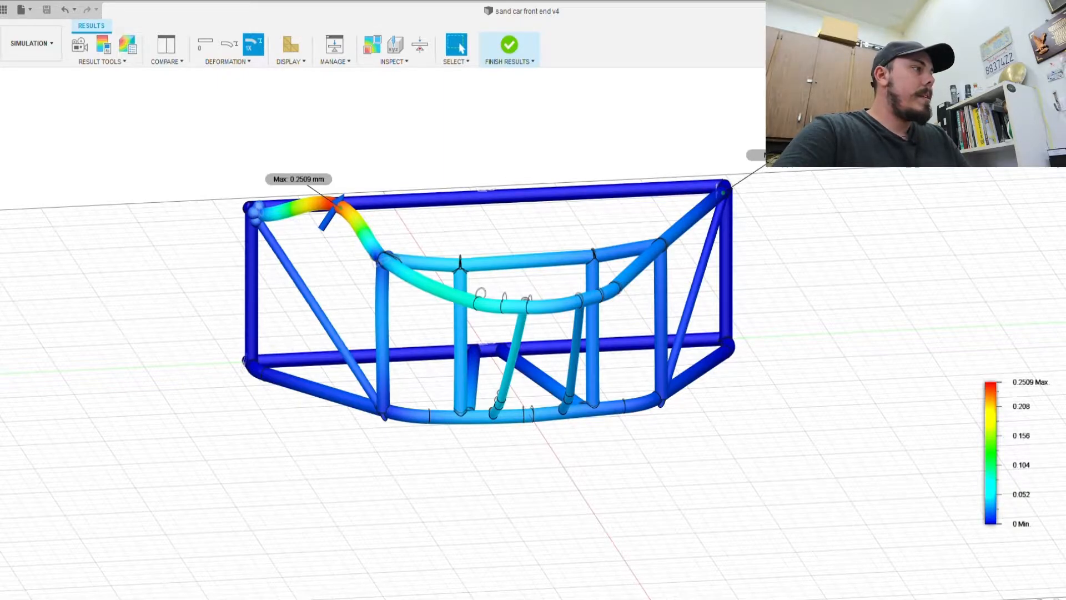
# Step: Examine the displacement results around the loaded upper side tube and finish the results review to return to the design model
pyautogui.keyDown('shift'); pyautogui.moveTo(521, 325); pyautogui.dragTo(422, 383, button='middle'); pyautogui.keyUp('shift')
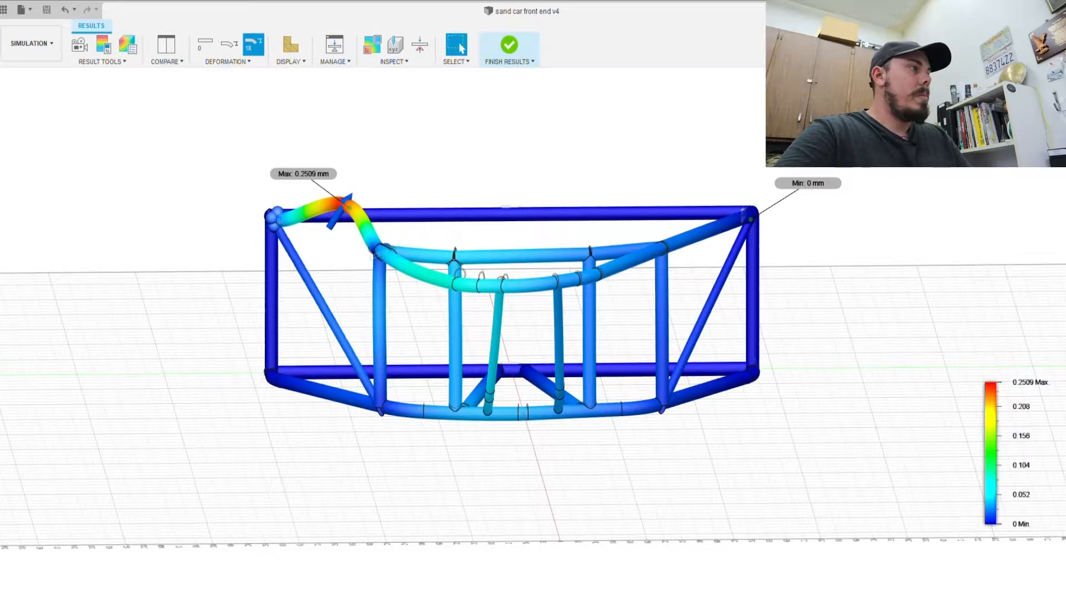
pyautogui.keyDown('shift'); pyautogui.moveTo(396, 267); pyautogui.dragTo(414, 347, button='middle'); pyautogui.keyUp('shift')
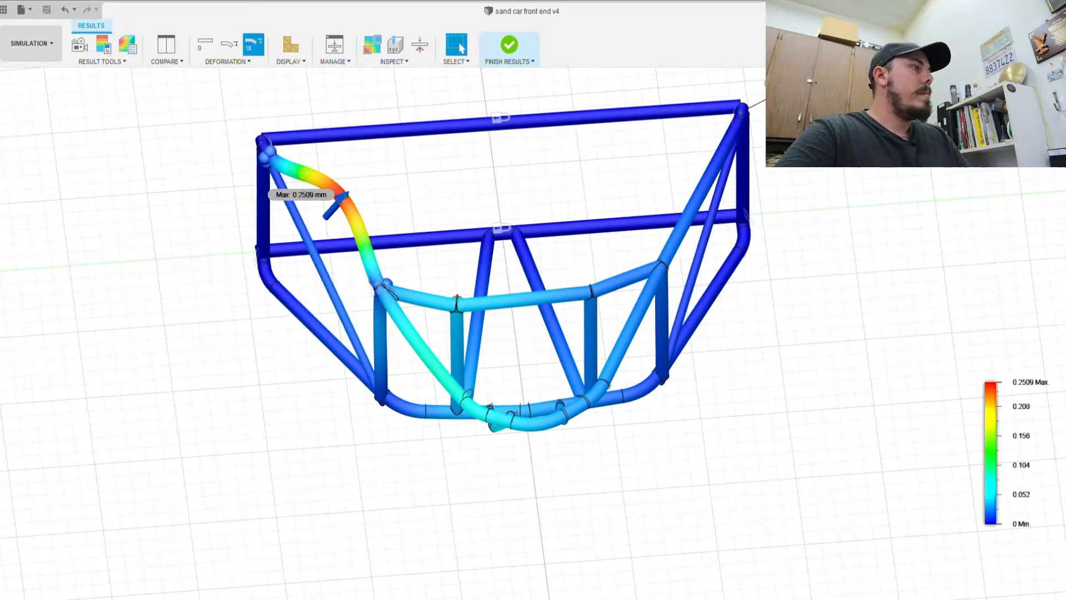
pyautogui.click(509, 48)
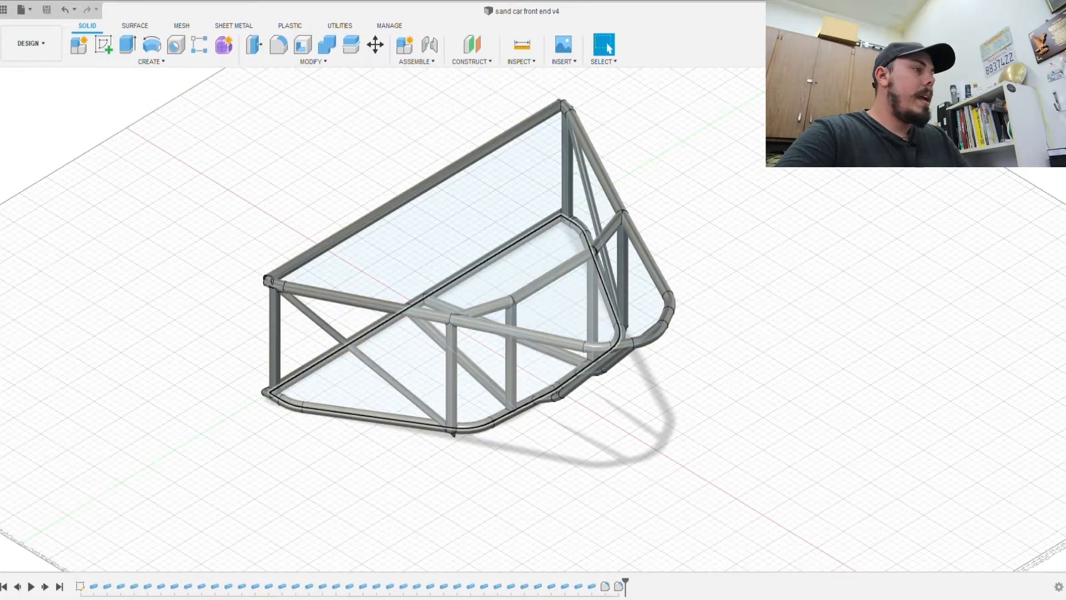
# Step: Examine the overall tube layout of the undeformed frame from several angles
pyautogui.keyDown('shift'); pyautogui.moveTo(422, 548); pyautogui.dragTo(489, 547, button='middle'); pyautogui.keyUp('shift')
pyautogui.keyDown('shift'); pyautogui.moveTo(610, 49); pyautogui.dragTo(609, 49, button='middle'); pyautogui.keyUp('shift')
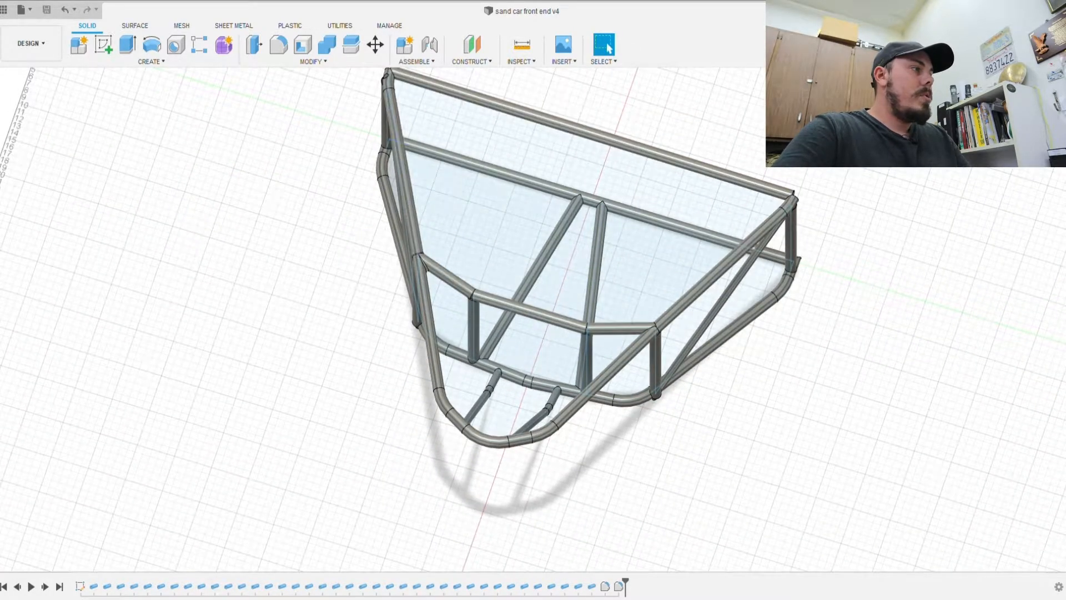
pyautogui.keyDown('shift'); pyautogui.moveTo(556, 300); pyautogui.dragTo(650, 331, button='middle'); pyautogui.keyUp('shift')
pyautogui.click(609, 49)
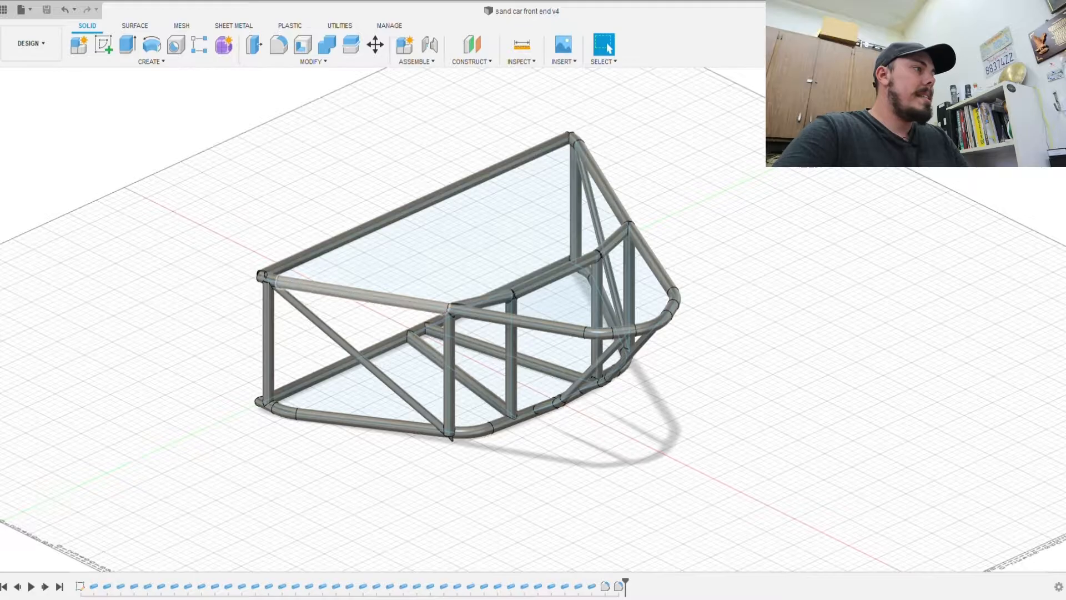
pyautogui.keyDown('shift'); pyautogui.moveTo(472, 250); pyautogui.dragTo(522, 261, button='middle'); pyautogui.keyUp('shift')
pyautogui.keyDown('shift'); pyautogui.moveTo(534, 328); pyautogui.dragTo(333, 533, button='middle'); pyautogui.keyUp('shift')
pyautogui.keyDown('shift'); pyautogui.moveTo(397, 525); pyautogui.dragTo(527, 458, button='middle'); pyautogui.keyUp('shift')
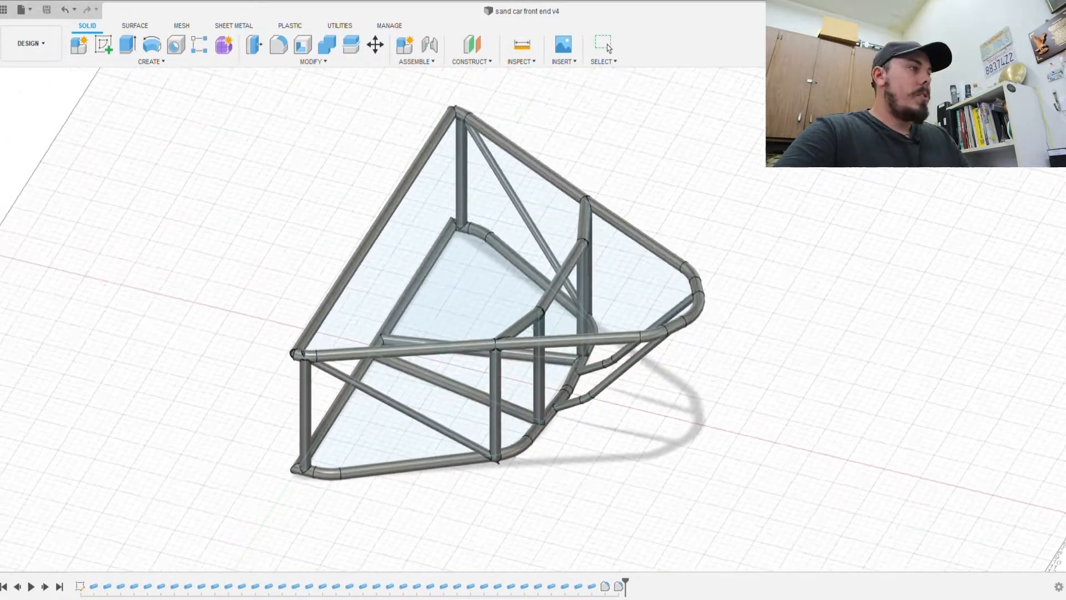
# Step: Examine closely the joints where the upper side tube, the angled front crossmember and the uprights meet
pyautogui.scroll(-3, 493, 350)
pyautogui.scroll(10, 493, 350)
pyautogui.scroll(5, 500, 361)
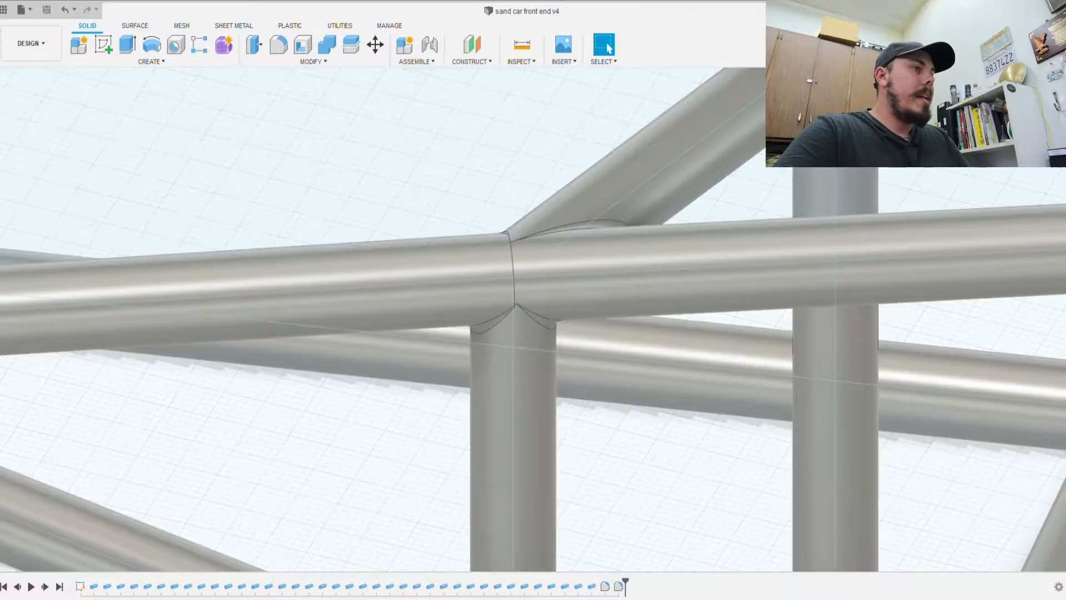
pyautogui.moveTo(544, 324)
pyautogui.keyDown('shift'); pyautogui.mouseDown(button='middle')
pyautogui.moveTo(382, 434)
pyautogui.moveTo(270, 441)
pyautogui.mouseUp(button='middle'); pyautogui.keyUp('shift')
pyautogui.scroll(2, 383, 422)
pyautogui.scroll(-5, 384, 422)
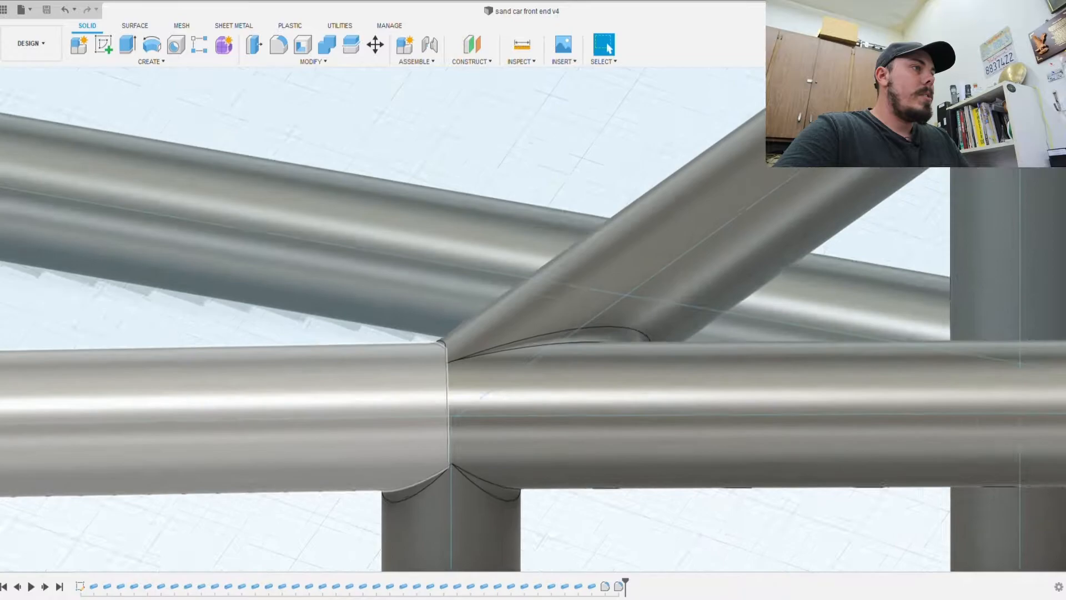
pyautogui.scroll(-3, 681, 203)
pyautogui.scroll(6, 674, 206)
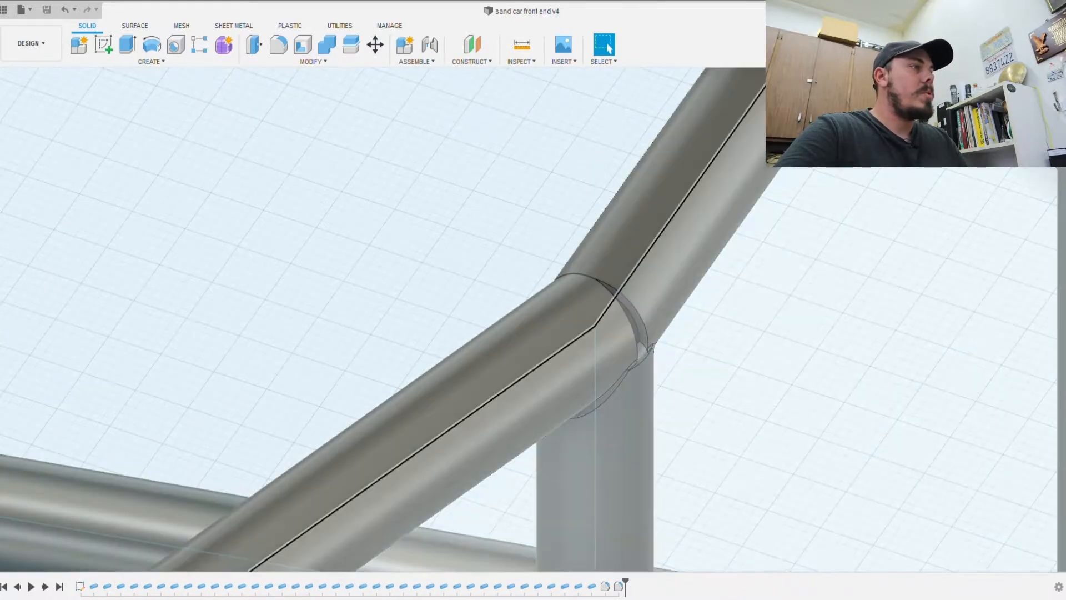
pyautogui.scroll(5, 594, 392)
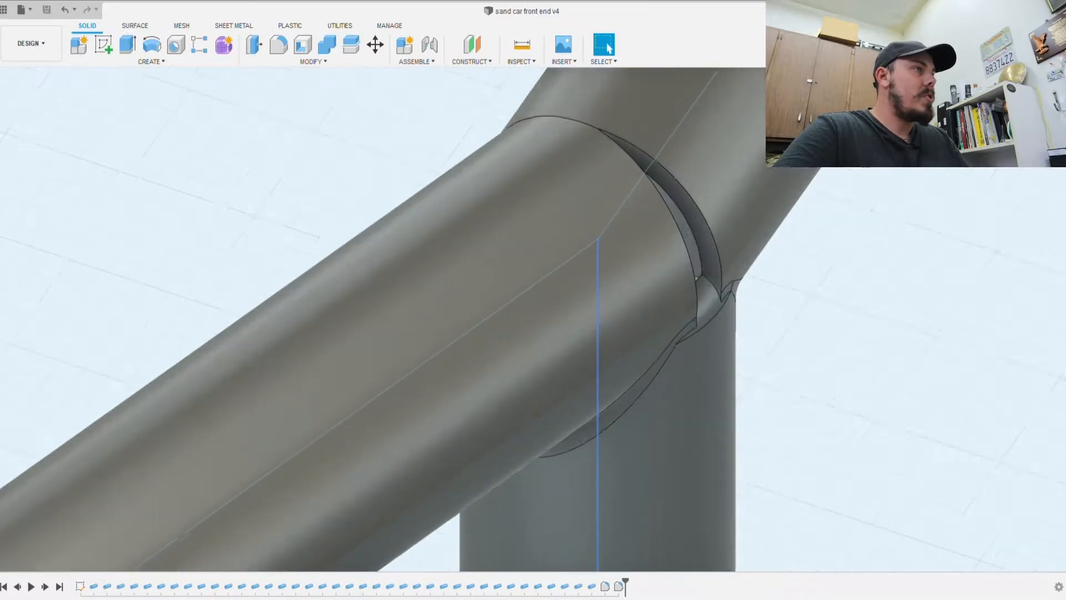
pyautogui.scroll(-10, 594, 392)
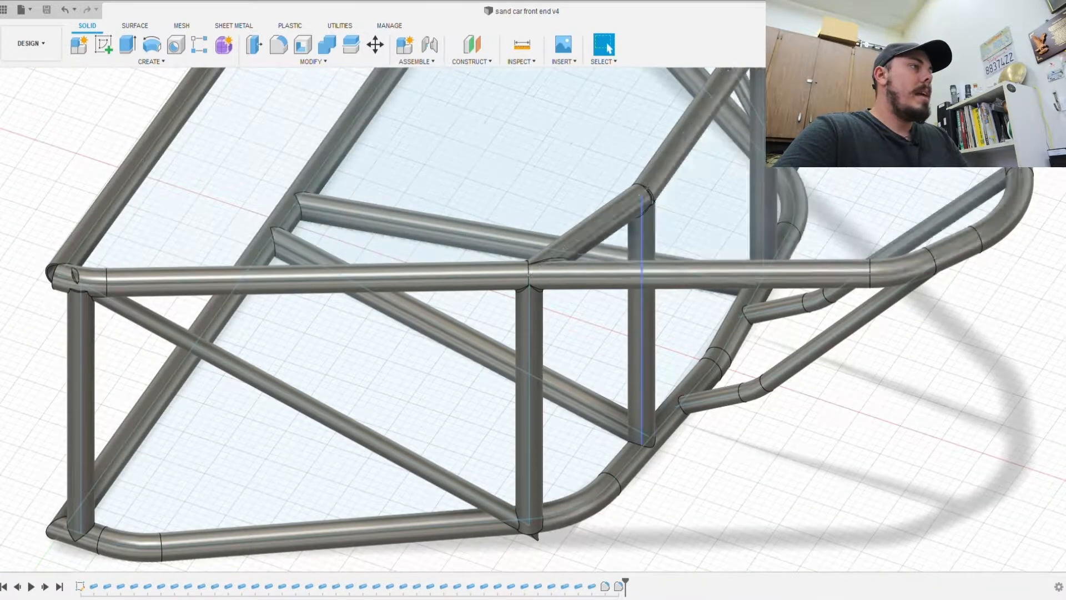
pyautogui.moveTo(583, 211); pyautogui.dragTo(585, 219, button='middle')
pyautogui.moveTo(557, 168); pyautogui.dragTo(555, 187, button='middle')
pyautogui.scroll(3, 556, 187)
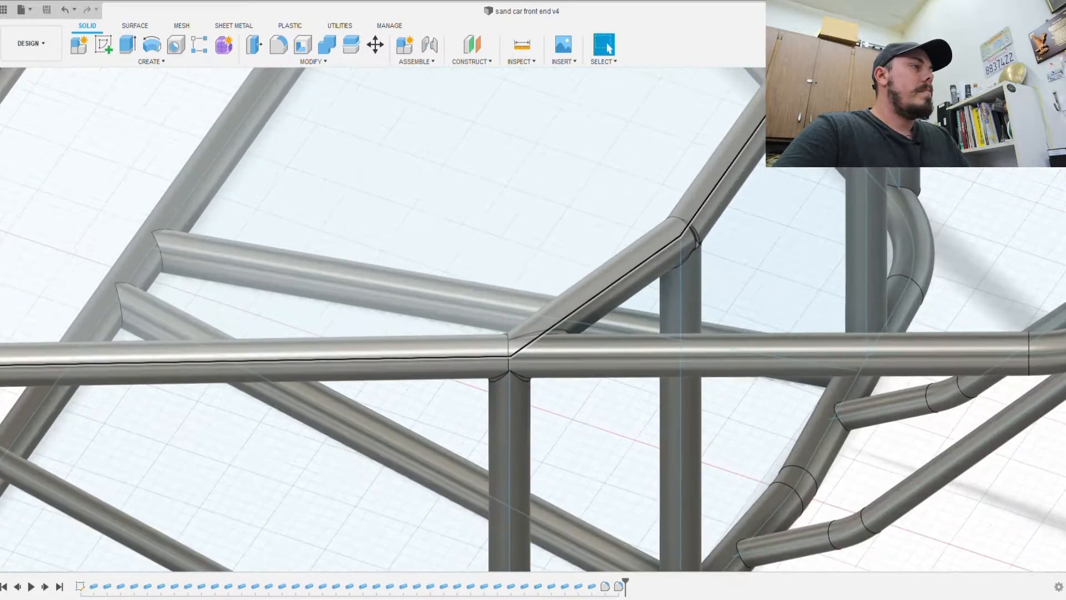
pyautogui.scroll(-7, 555, 187)
pyautogui.moveTo(528, 266); pyautogui.dragTo(524, 348, button='middle')
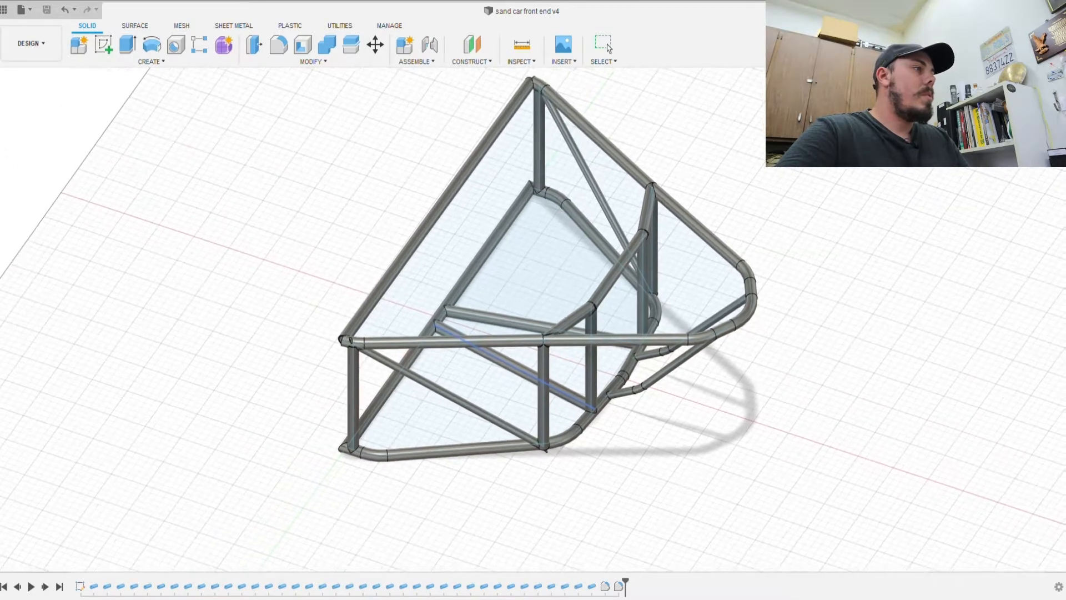
pyautogui.keyDown('shift'); pyautogui.moveTo(591, 315); pyautogui.dragTo(669, 324, button='middle'); pyautogui.keyUp('shift')
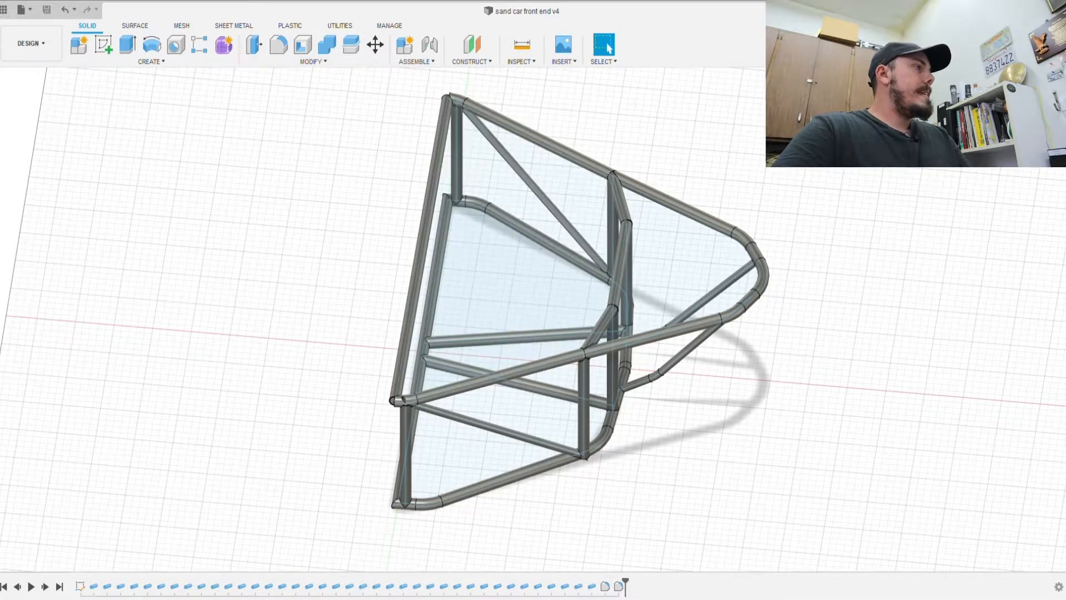
# Step: Sketch a straight line between the midpoints of the two upper side tubes' straight centerlines, and finish the sketch
pyautogui.click(104, 45)
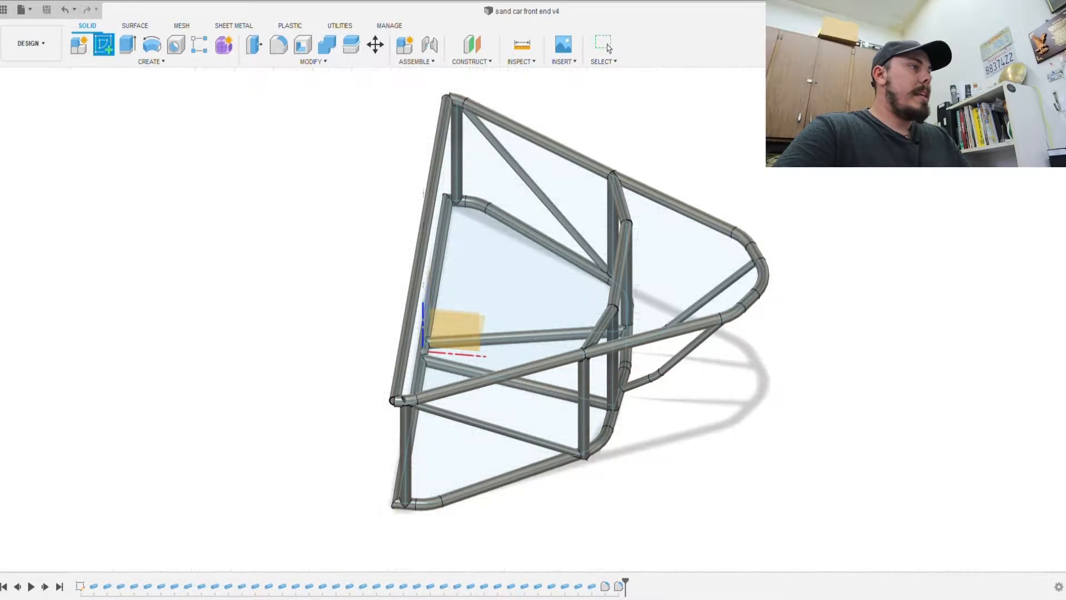
pyautogui.click(455, 328)
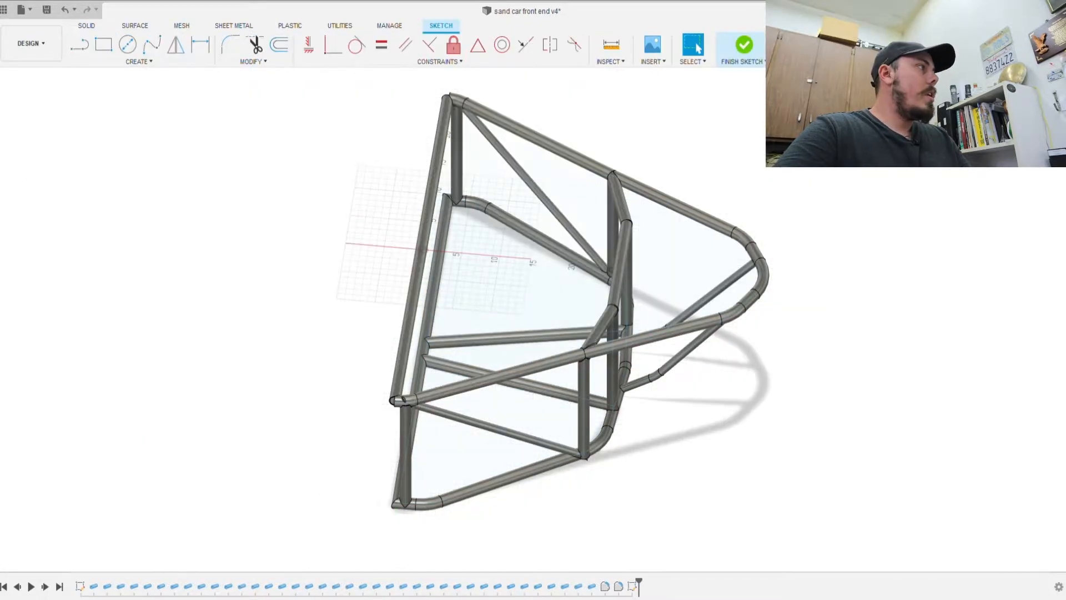
pyautogui.click(80, 45)
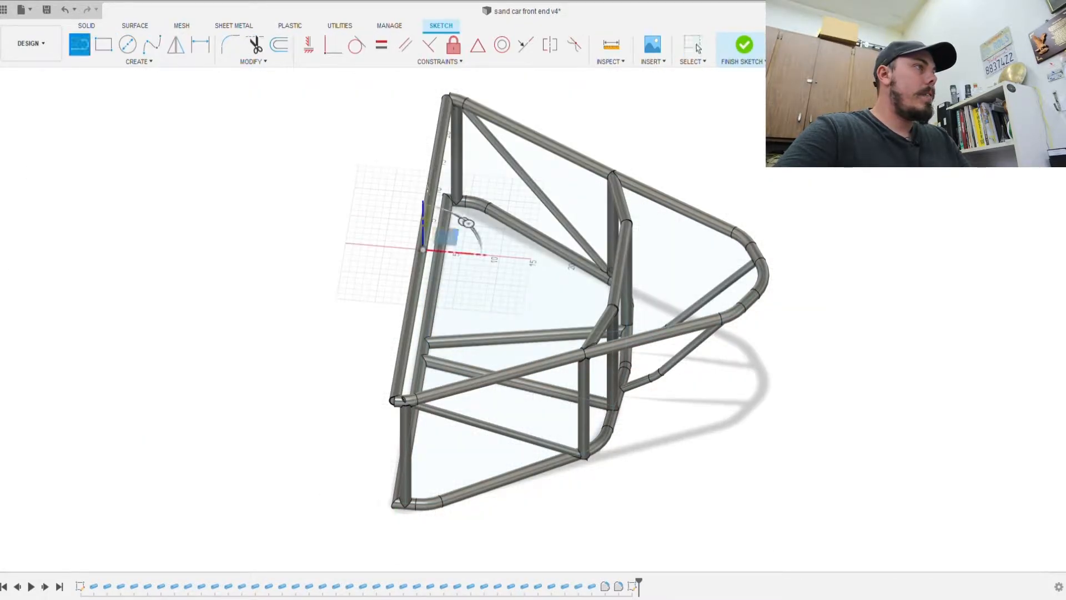
pyautogui.scroll(5, 325, 367)
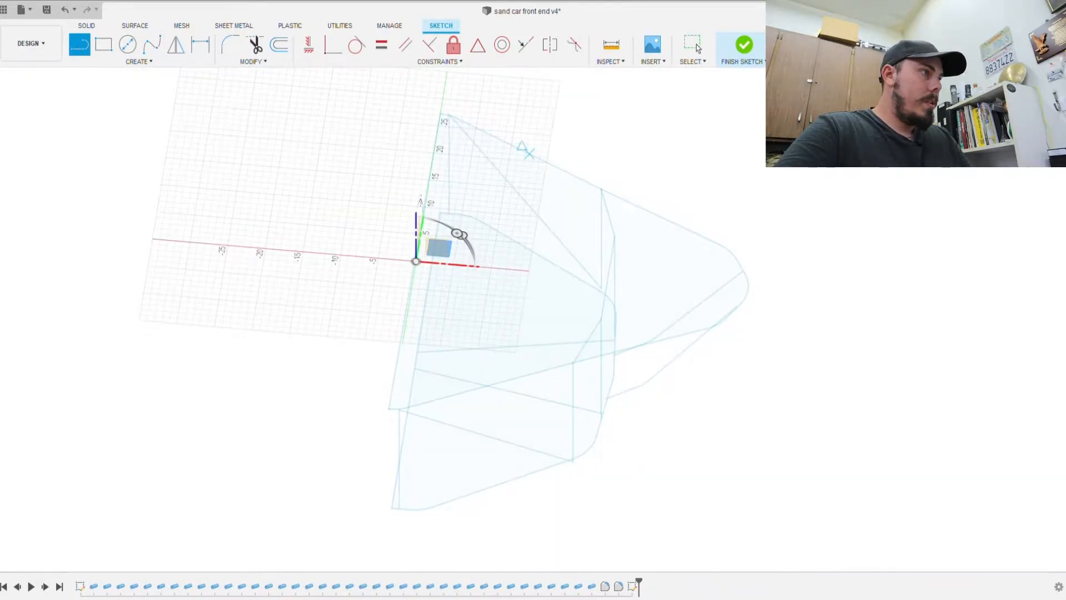
pyautogui.click(529, 154)
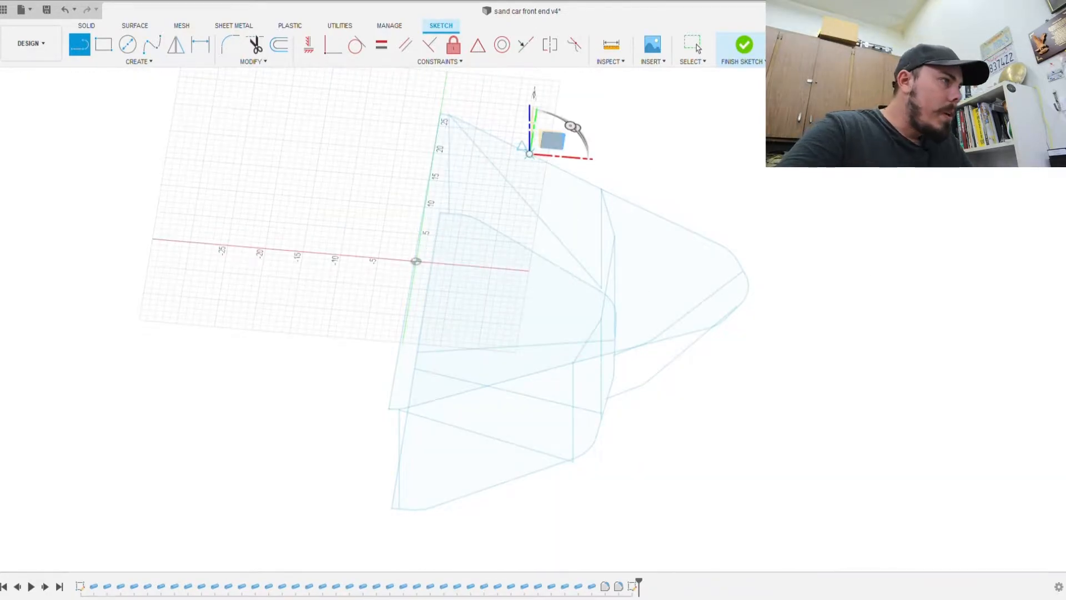
pyautogui.scroll(4, 502, 381)
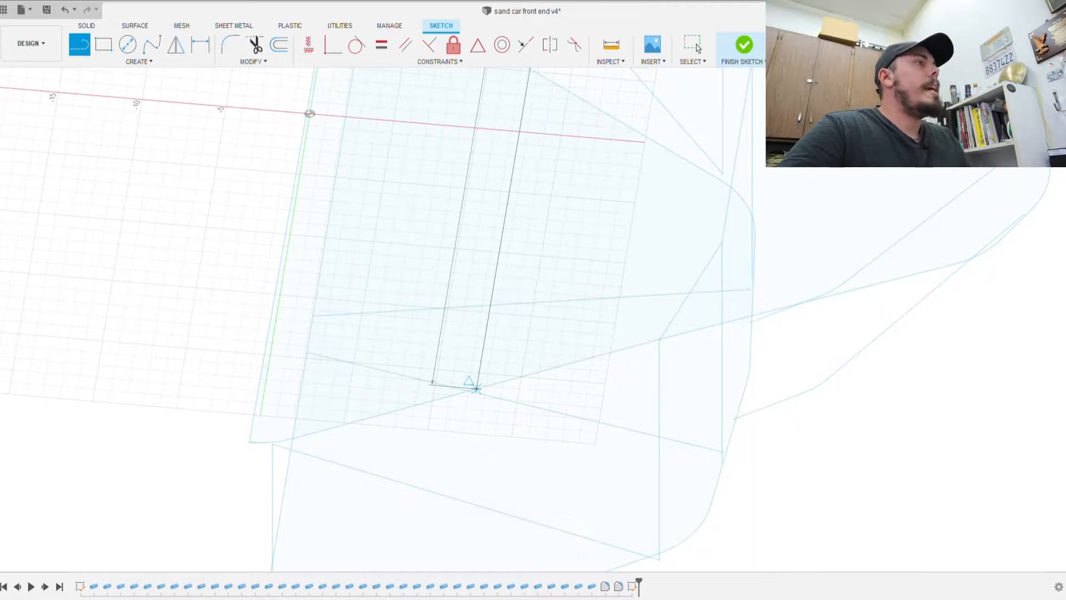
pyautogui.click(476, 388)
pyautogui.scroll(-5, 469, 382)
pyautogui.keyDown('shift'); pyautogui.moveTo(454, 281); pyautogui.dragTo(378, 206, button='middle'); pyautogui.keyUp('shift')
pyautogui.keyDown('shift'); pyautogui.moveTo(507, 246); pyautogui.dragTo(421, 278, button='middle'); pyautogui.keyUp('shift')
pyautogui.click(365, 208)
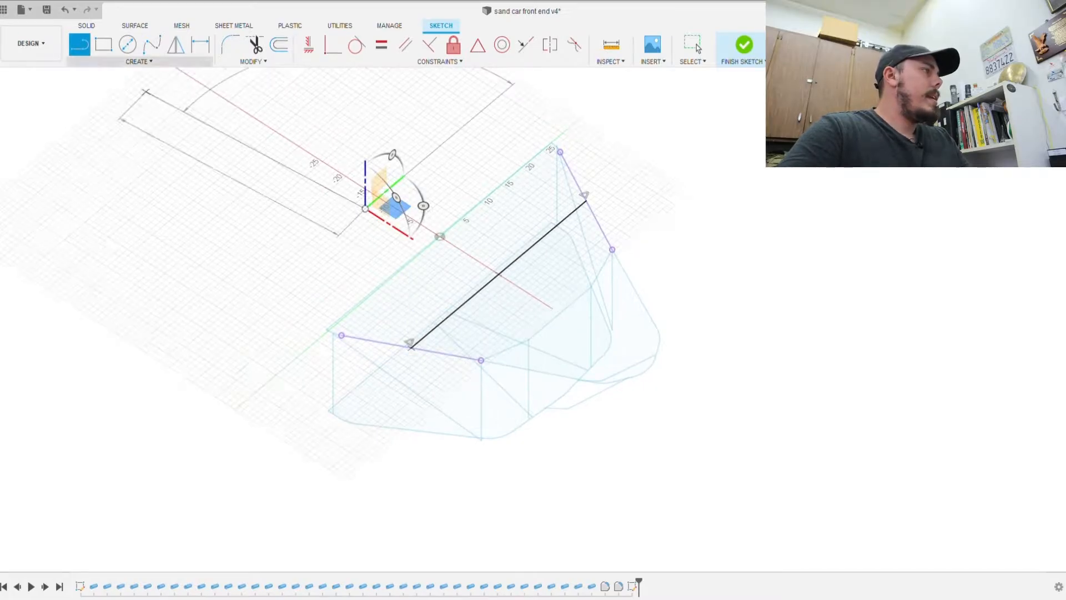
pyautogui.press('Escape')
pyautogui.click(744, 46)
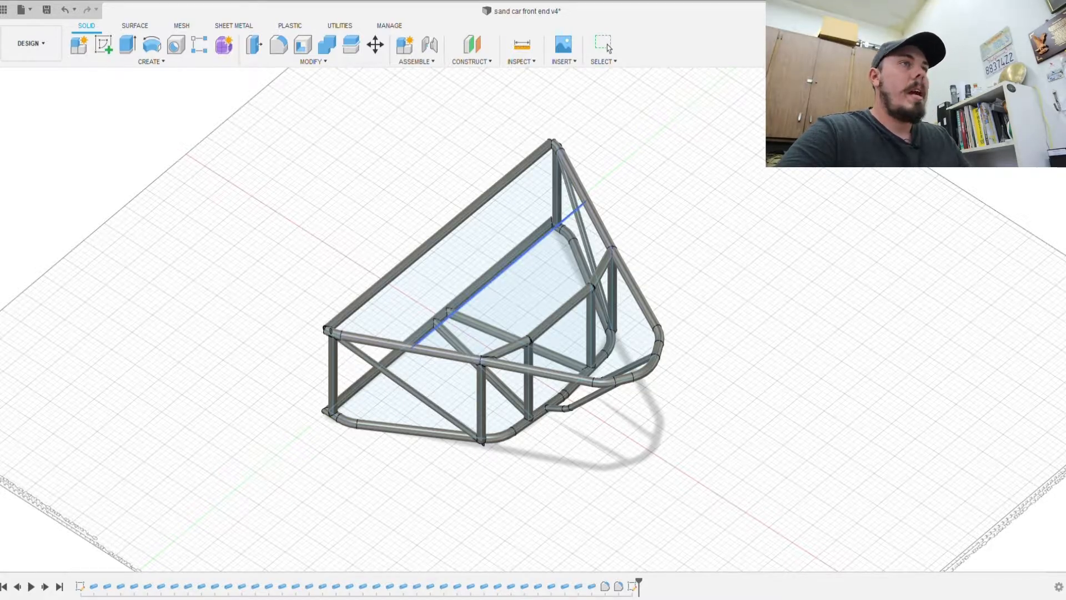
# Step: Create a pipe along the new sketch line as a crossmember between the two upper side tubes
pyautogui.click(499, 276)
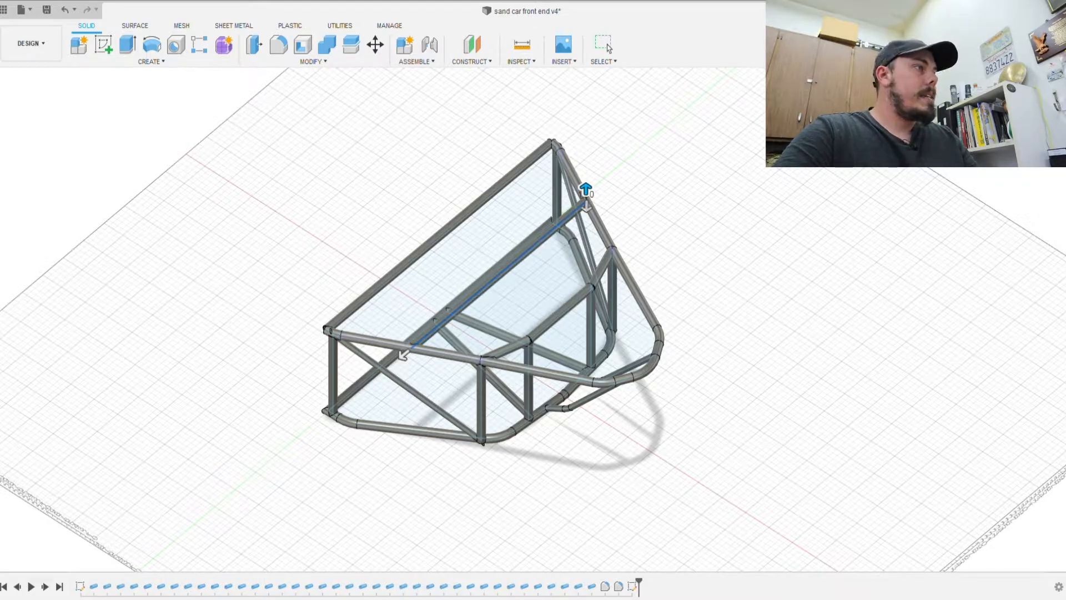
pyautogui.click(609, 49)
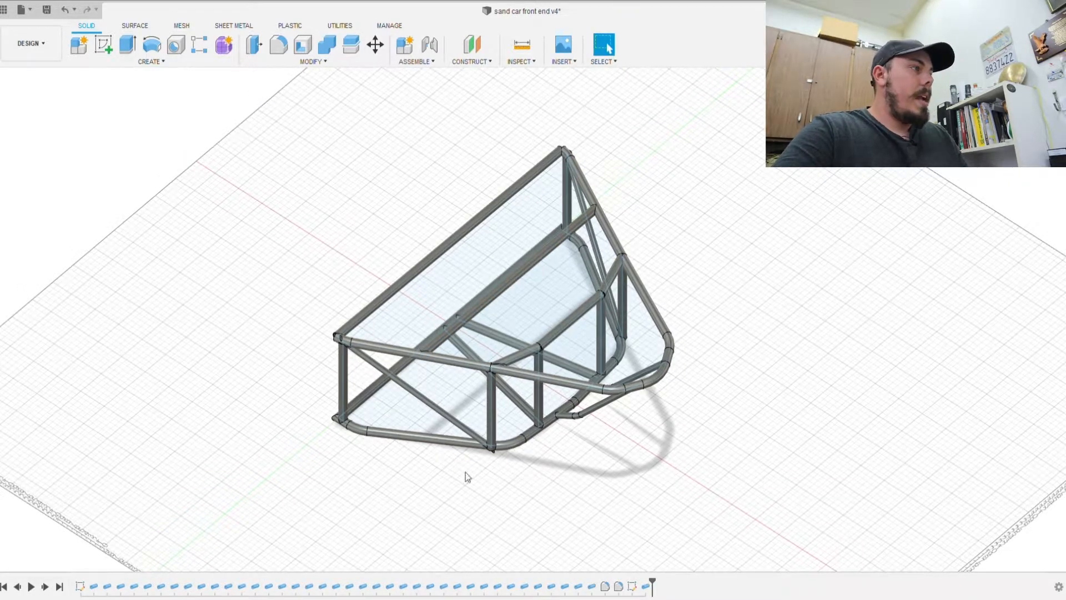
pyautogui.moveTo(431, 438); pyautogui.dragTo(437, 448, button='middle')
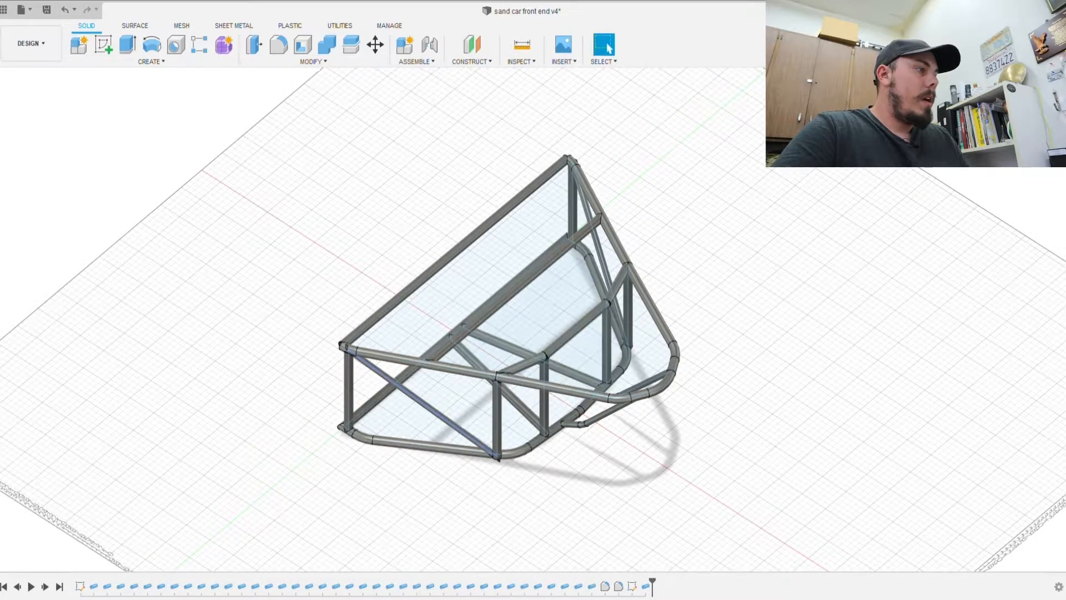
pyautogui.moveTo(357, 354); pyautogui.dragTo(358, 382, button='middle')
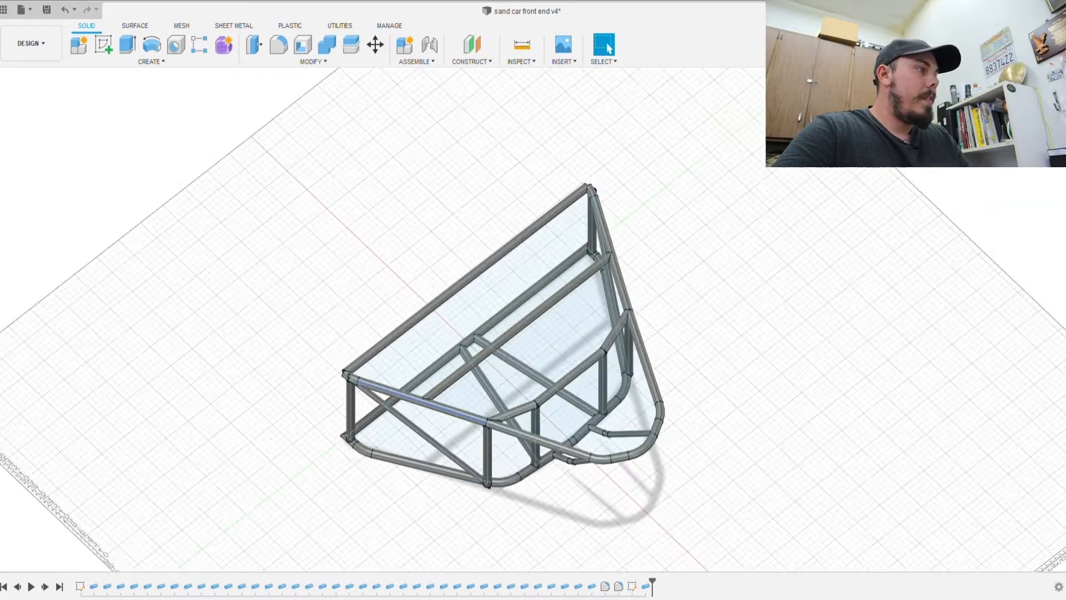
# Step: Fillet the edges where one end of the new crossmember meets the upper side tube
pyautogui.press('f')
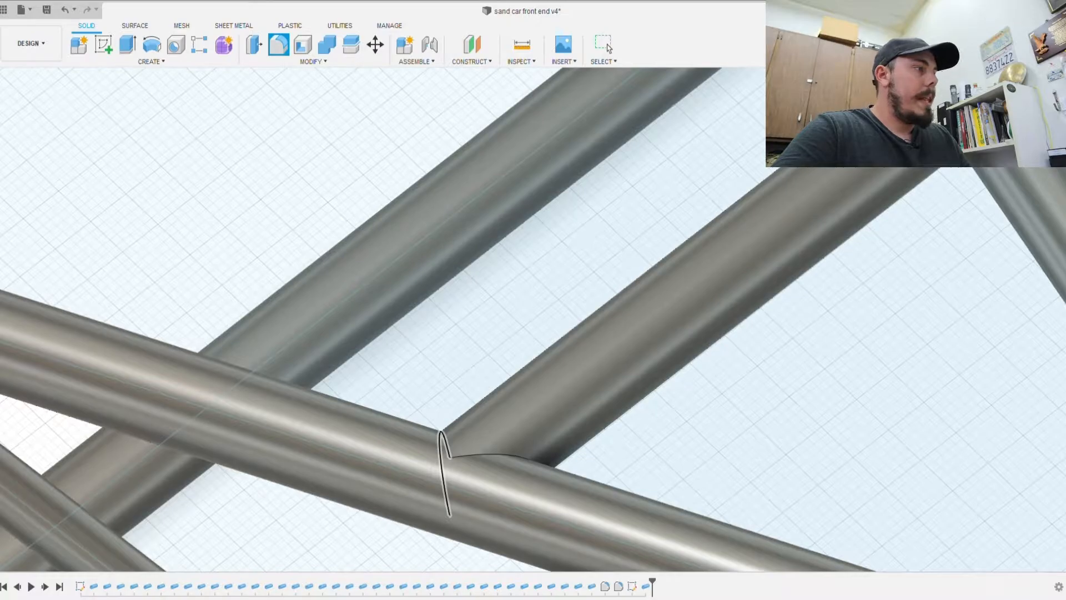
pyautogui.click(443, 473)
pyautogui.click(502, 456)
pyautogui.scroll(2, 502, 465)
pyautogui.scroll(-4, 503, 464)
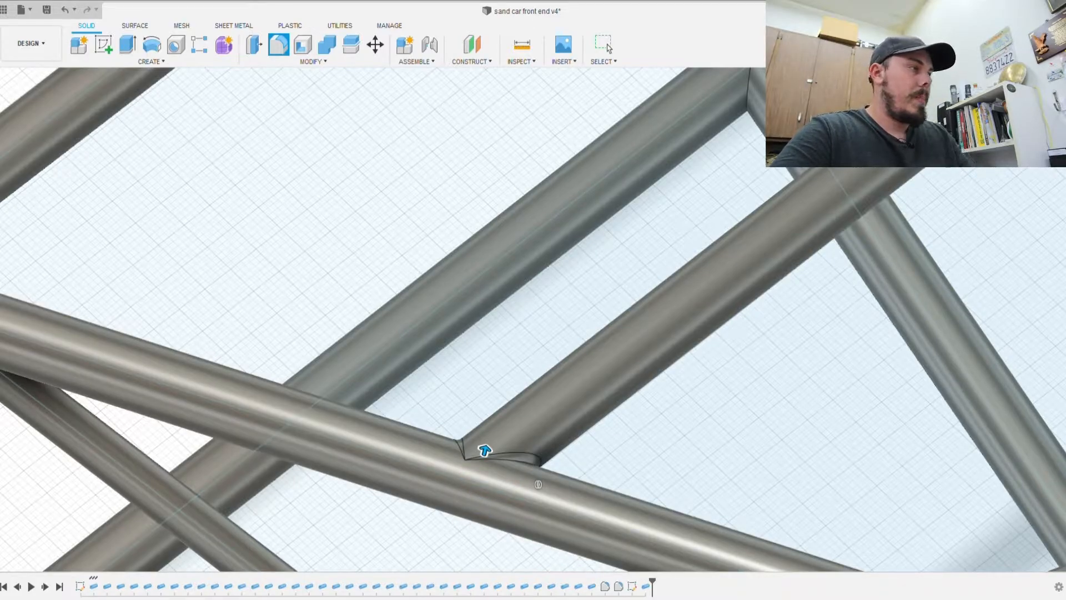
pyautogui.press('Return')
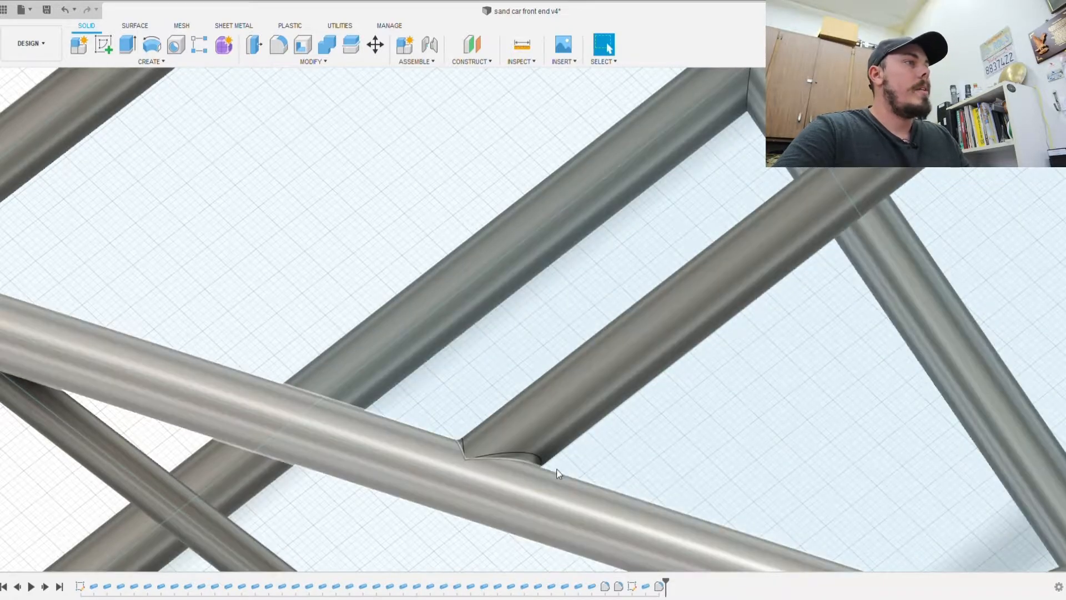
pyautogui.scroll(-5, 690, 441)
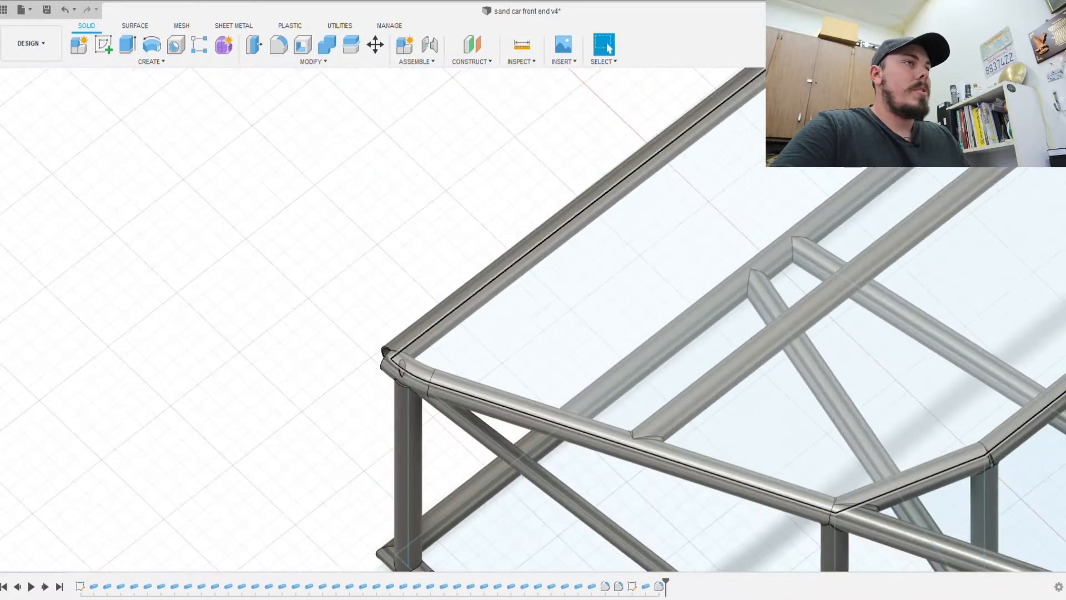
# Step: Fillet the edges at the opposite end of the new crossmember, where it meets the other upper side tube
pyautogui.moveTo(774, 422); pyautogui.dragTo(598, 513, button='middle')
pyautogui.moveTo(963, 217); pyautogui.dragTo(726, 343, button='middle')
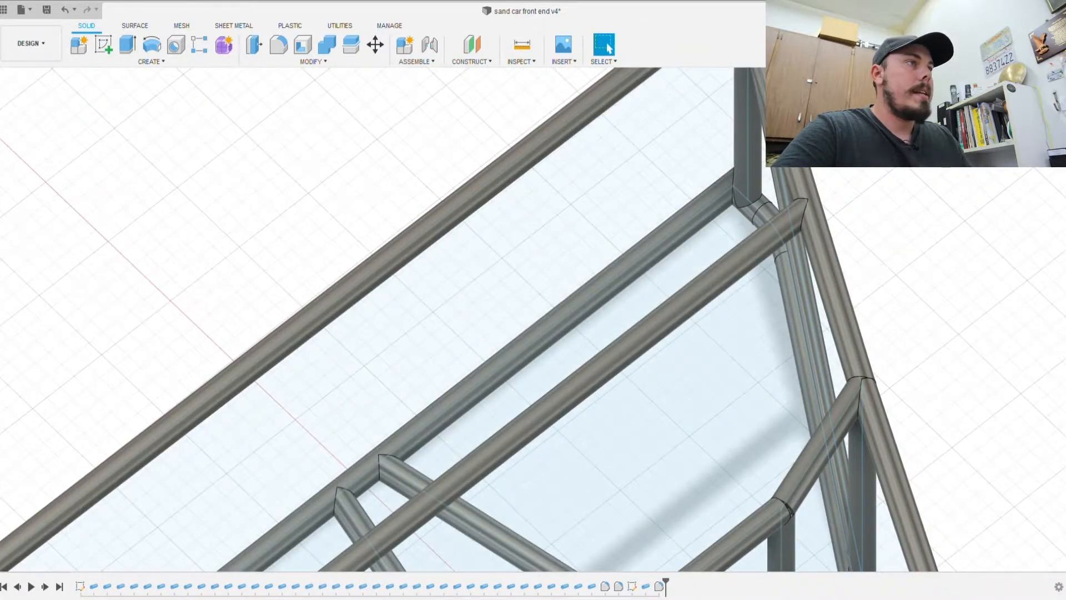
pyautogui.press('f')
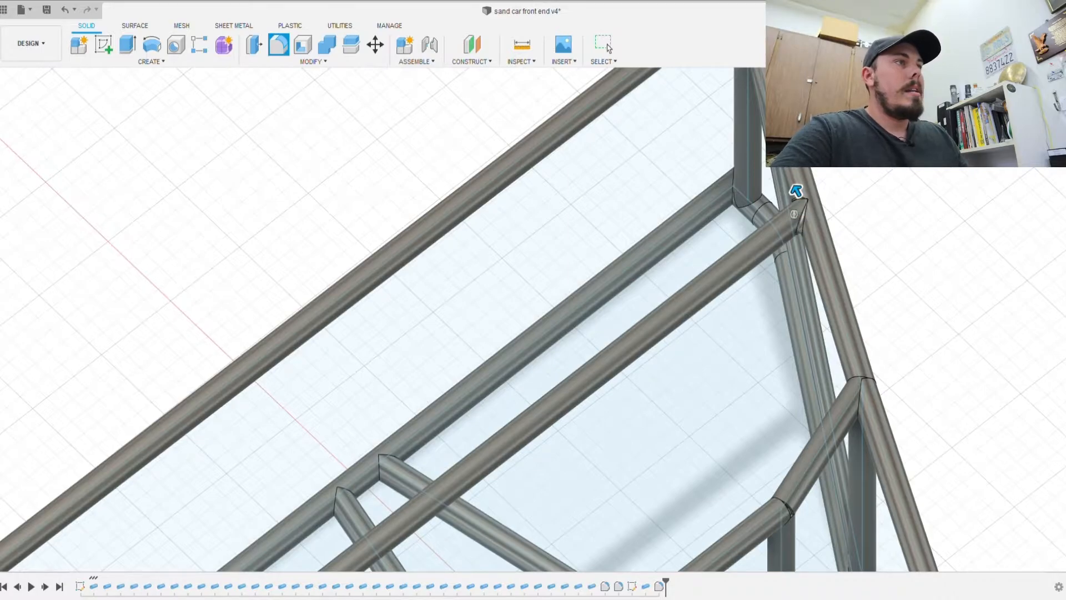
pyautogui.press('Escape')
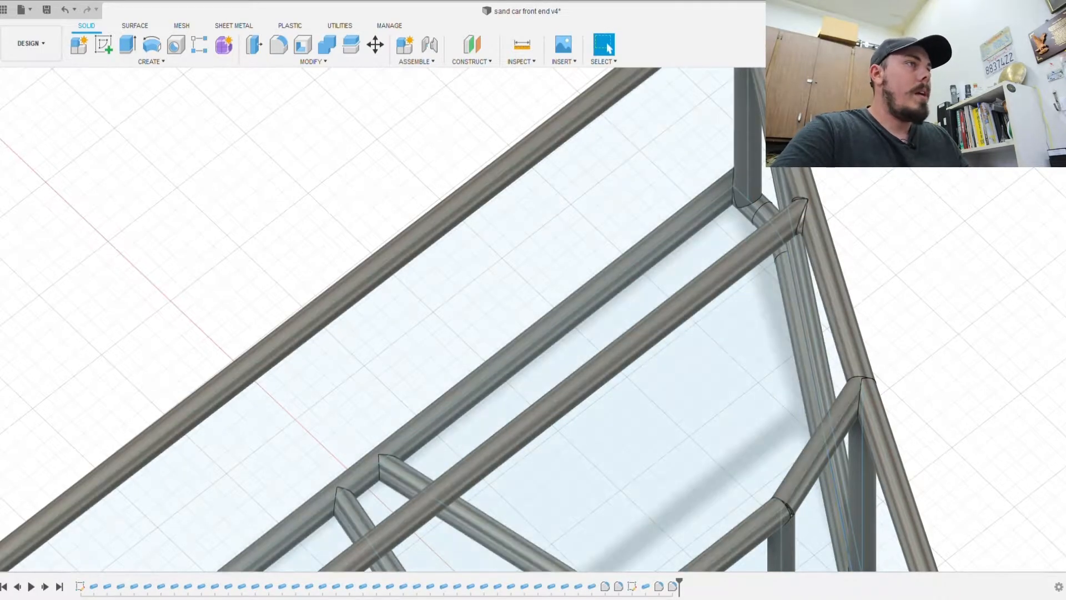
# Step: Check the whole reinforced frame and save the design as a new version
pyautogui.scroll(-1, 795, 191)
pyautogui.scroll(-5, 533, 319)
pyautogui.moveTo(555, 334); pyautogui.dragTo(504, 274, button='middle')
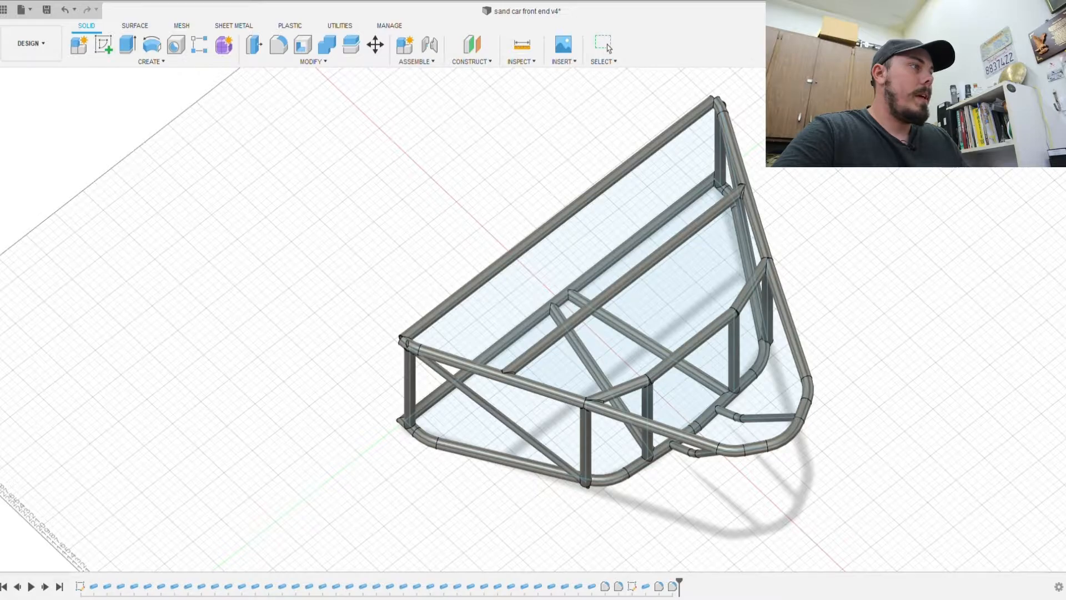
pyautogui.hotkey('ctrl', 's')
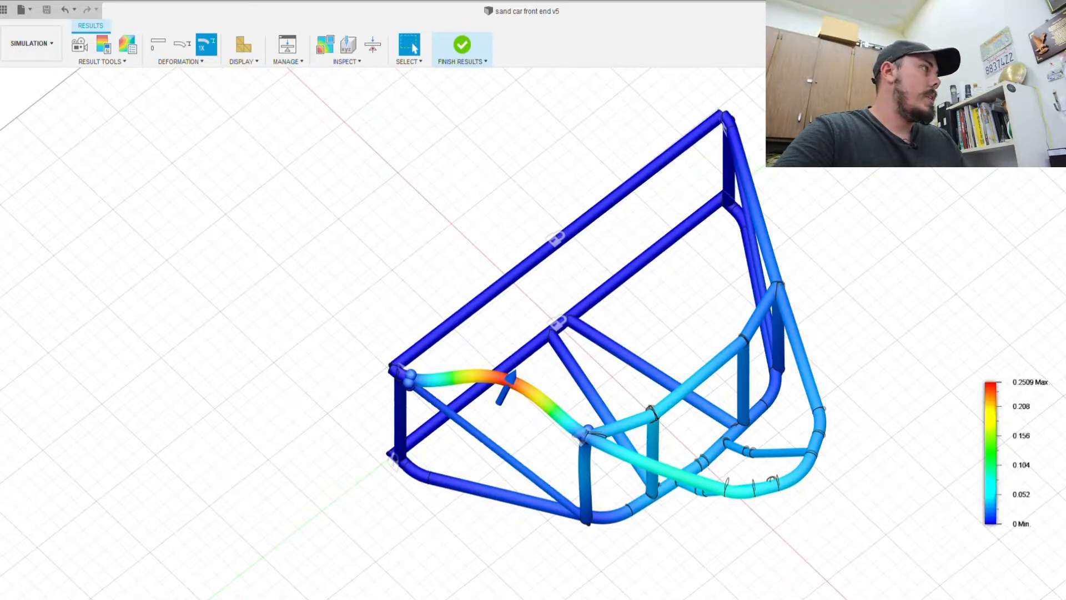
# Step: Compare the old results with the updated model in the Design workspace, and close the results in the Simulation workspace
pyautogui.click(42, 47)
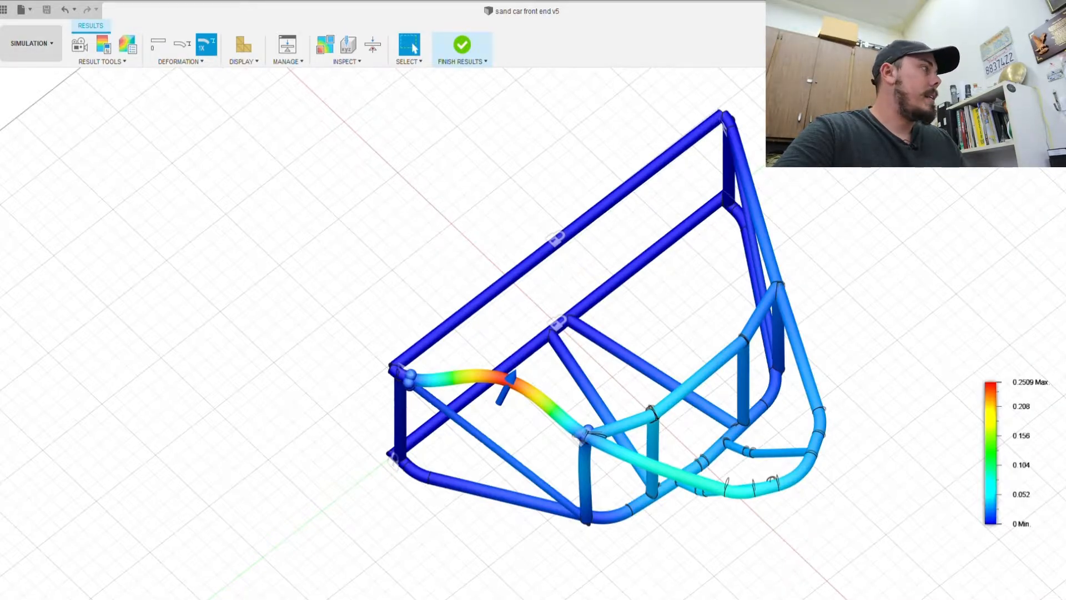
pyautogui.click(36, 74)
pyautogui.click(32, 44)
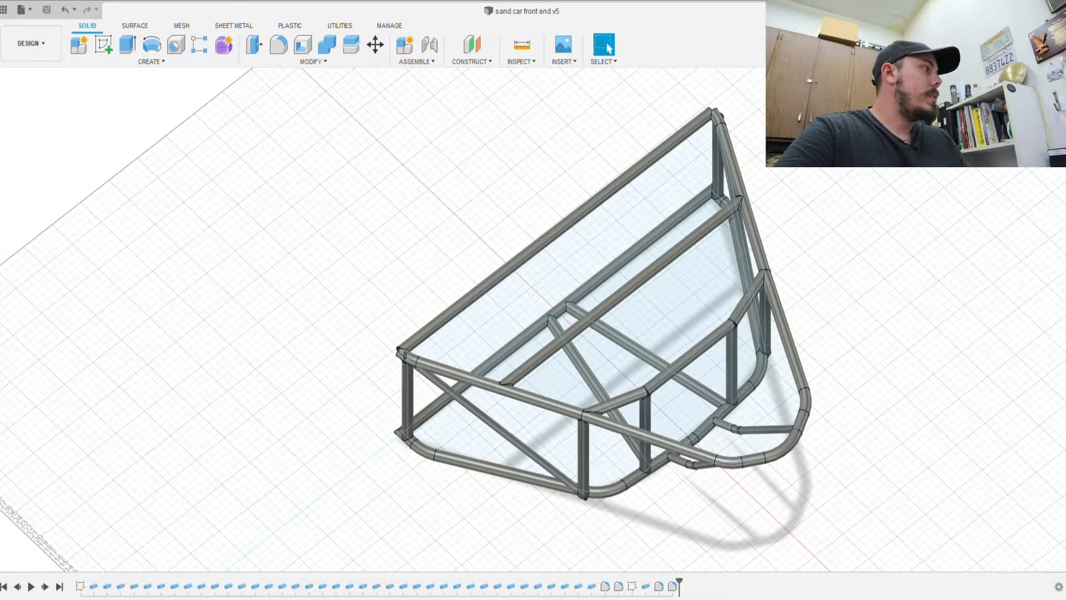
pyautogui.click(36, 145)
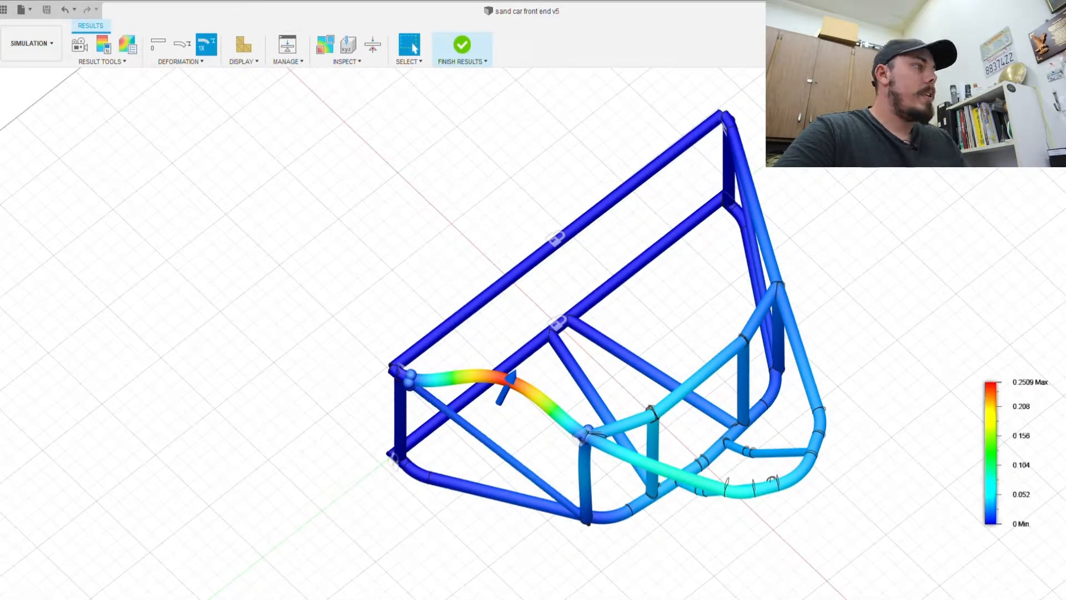
pyautogui.click(462, 46)
# Step: Check the load and constraints on the reinforced frame, generate its mesh and solve the study
pyautogui.scroll(-1, 517, 401)
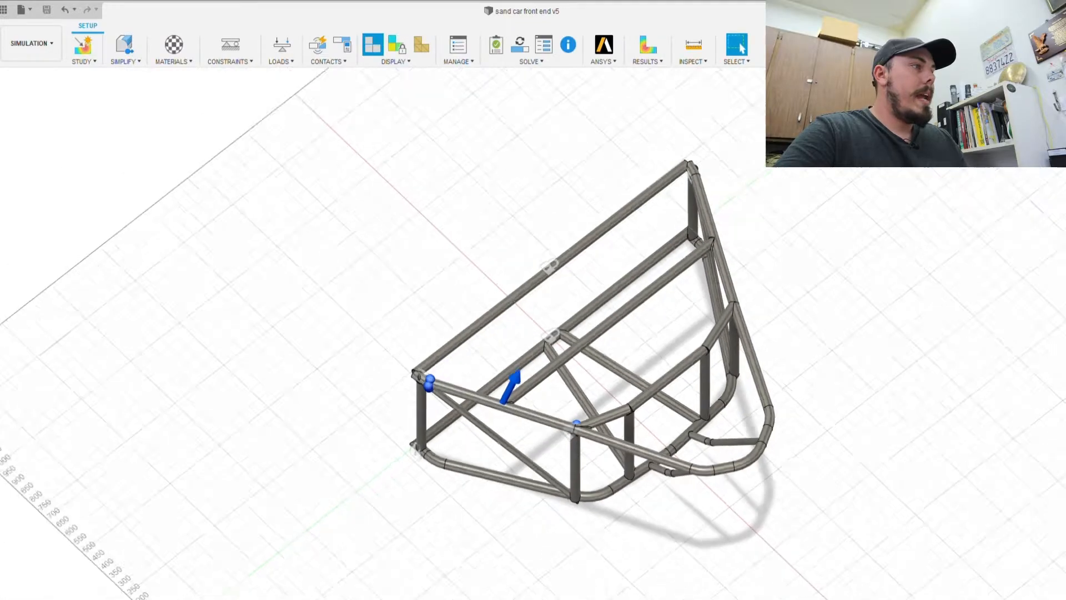
pyautogui.scroll(4, 516, 401)
pyautogui.scroll(2, 516, 403)
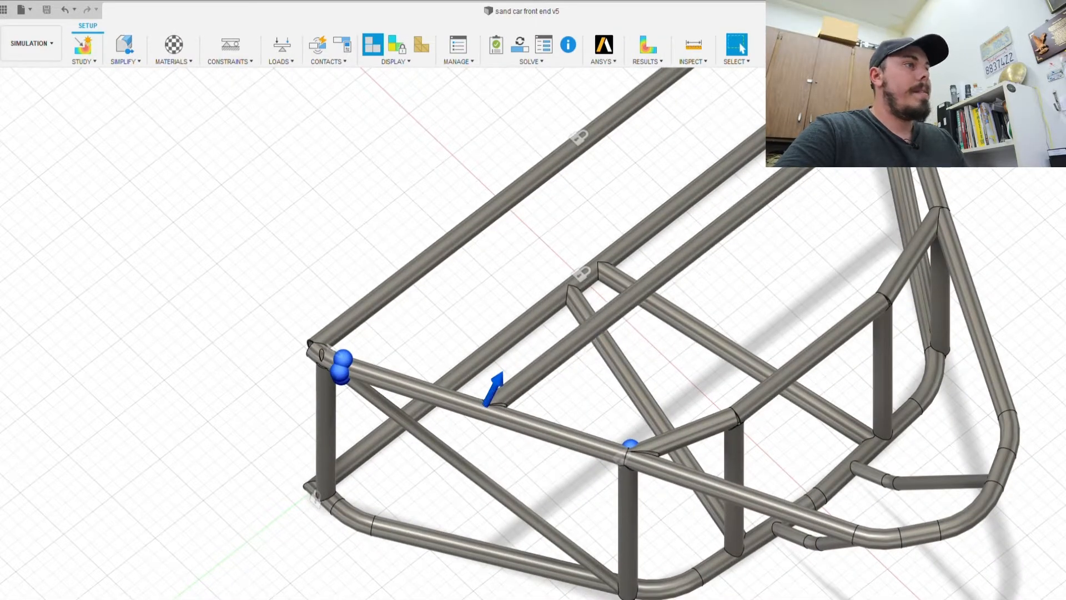
pyautogui.scroll(-1, 515, 404)
pyautogui.scroll(2, 514, 404)
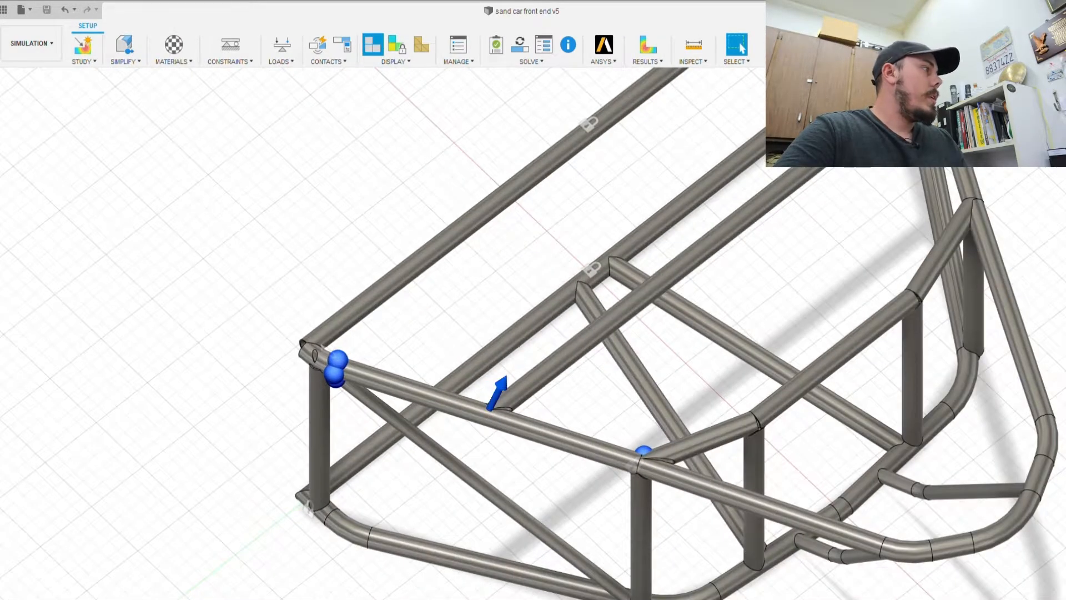
pyautogui.scroll(1, 544, 389)
pyautogui.scroll(-2, 544, 389)
pyautogui.scroll(-2, 585, 376)
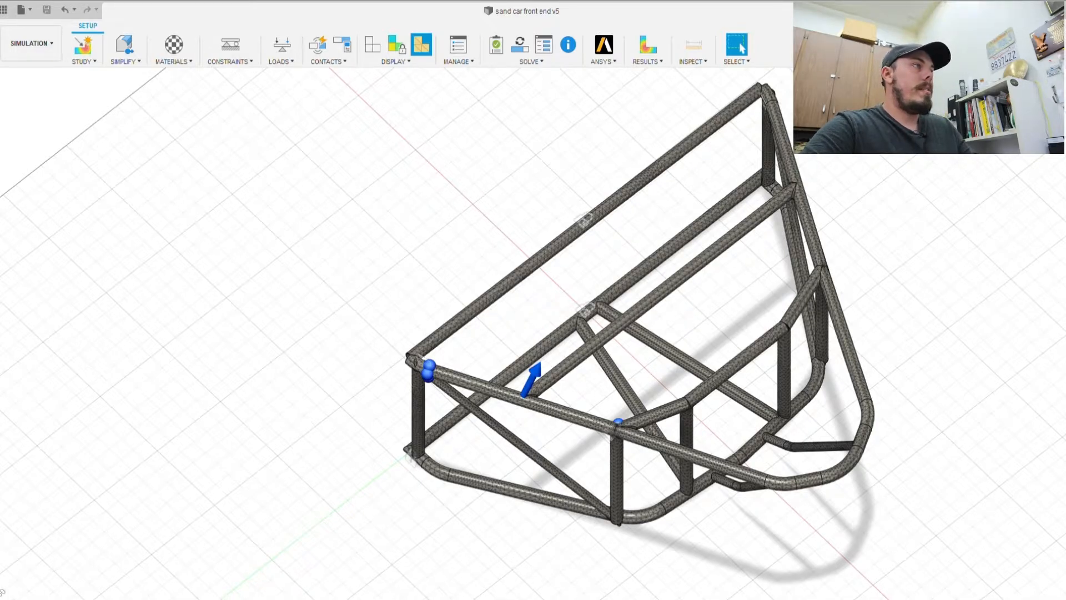
pyautogui.keyDown('shift'); pyautogui.moveTo(723, 366); pyautogui.dragTo(717, 335, button='middle'); pyautogui.keyUp('shift')
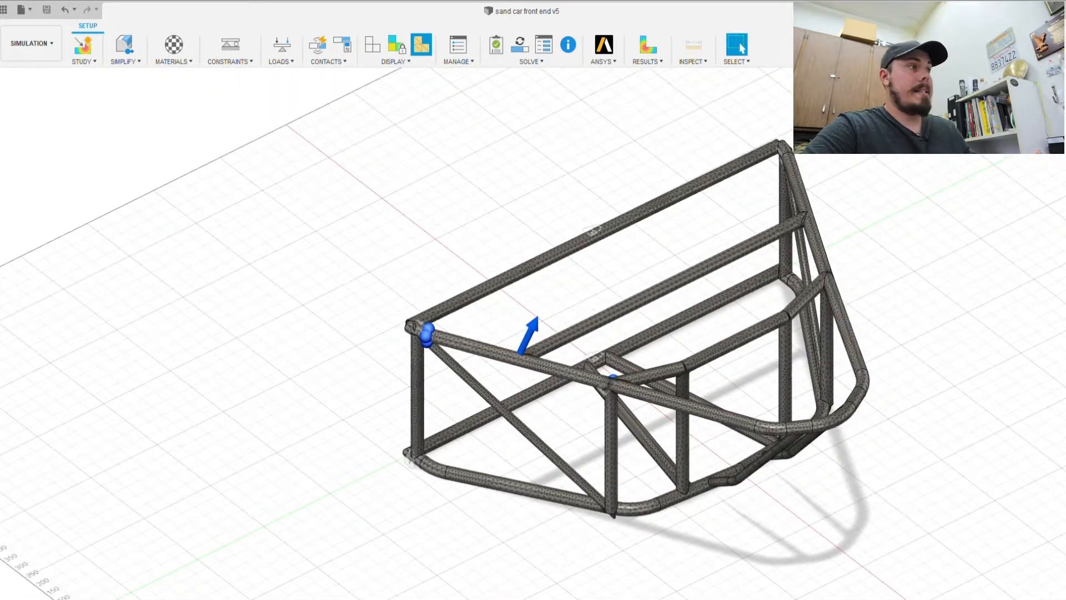
pyautogui.click(520, 45)
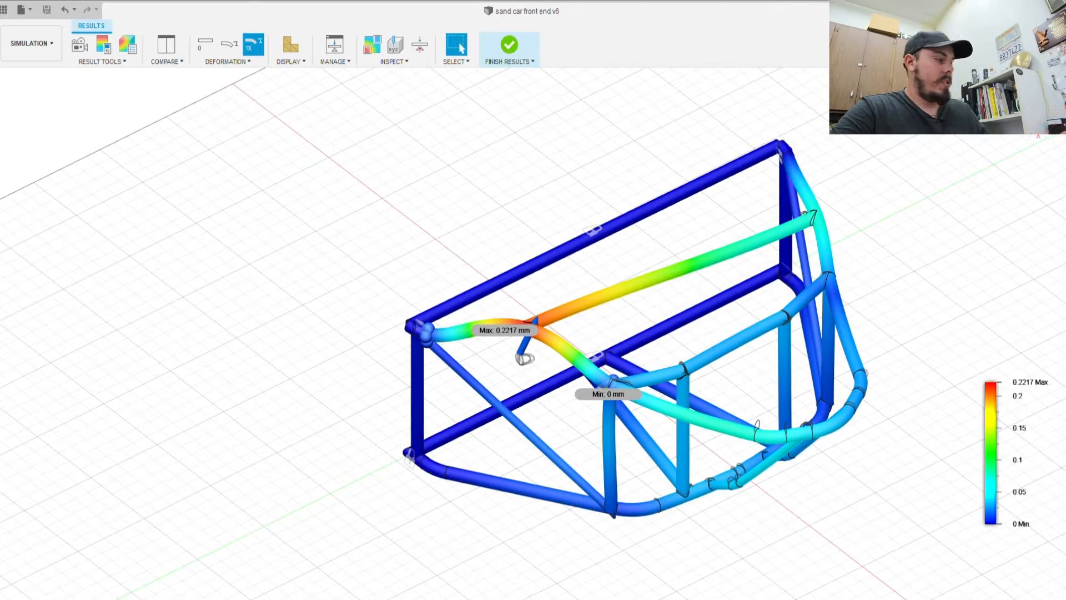
# Step: Review the deformed frame around the new crossmember from several angles, and return to the Design workspace
pyautogui.keyDown('shift'); pyautogui.moveTo(714, 390); pyautogui.dragTo(683, 378, button='middle'); pyautogui.keyUp('shift')
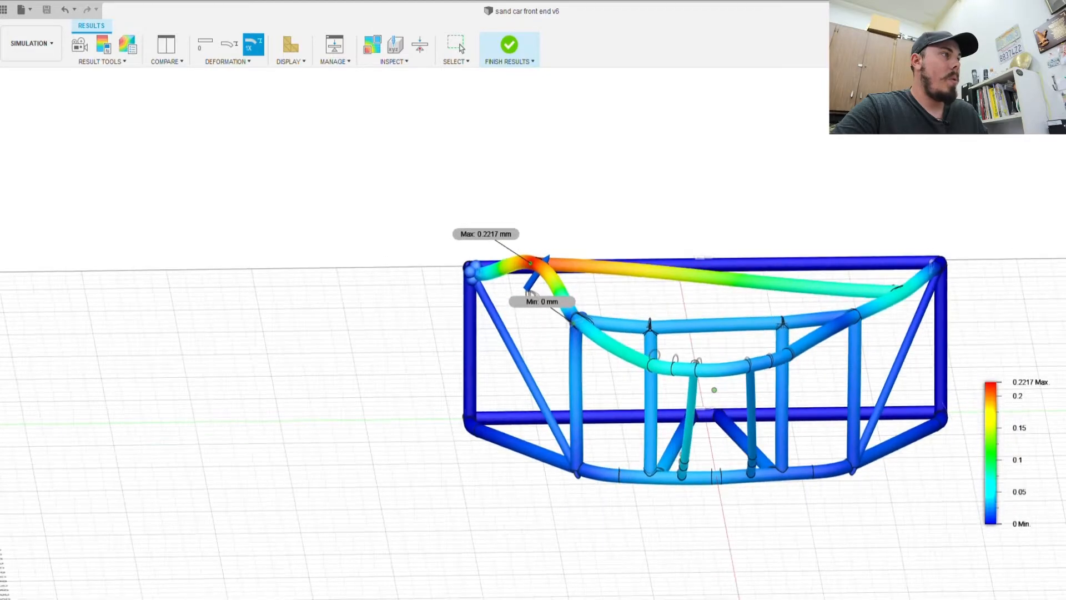
pyautogui.keyDown('shift'); pyautogui.moveTo(529, 292); pyautogui.dragTo(521, 334, button='middle'); pyautogui.keyUp('shift')
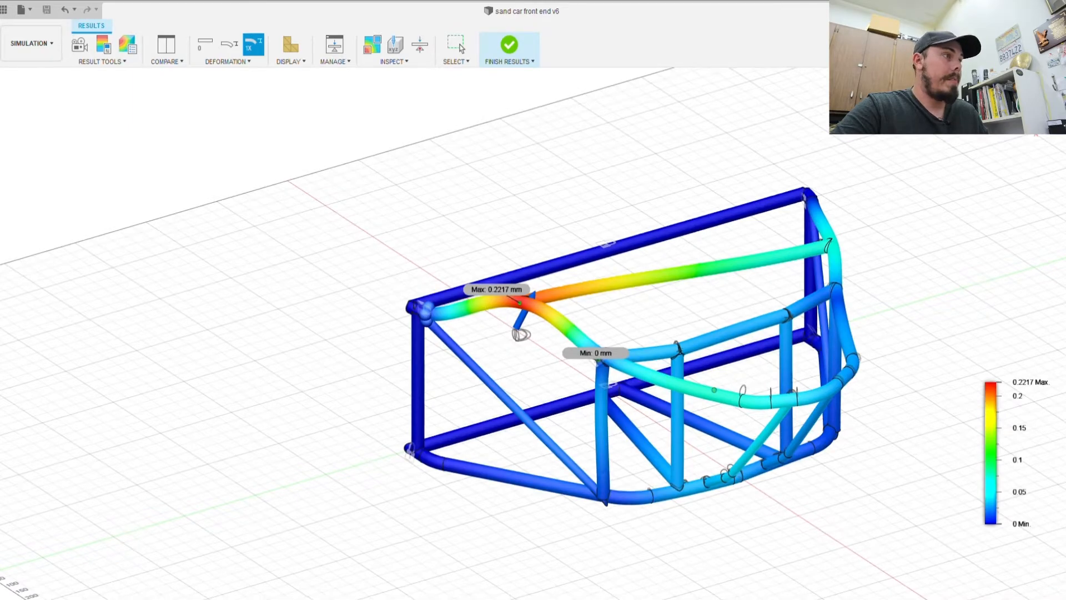
pyautogui.moveTo(521, 334)
pyautogui.keyDown('shift'); pyautogui.mouseDown(button='middle')
pyautogui.moveTo(528, 538)
pyautogui.moveTo(518, 316)
pyautogui.moveTo(528, 300)
pyautogui.moveTo(507, 538)
pyautogui.moveTo(521, 306)
pyautogui.moveTo(532, 360)
pyautogui.moveTo(530, 545)
pyautogui.moveTo(522, 322)
pyautogui.mouseUp(button='middle'); pyautogui.keyUp('shift')
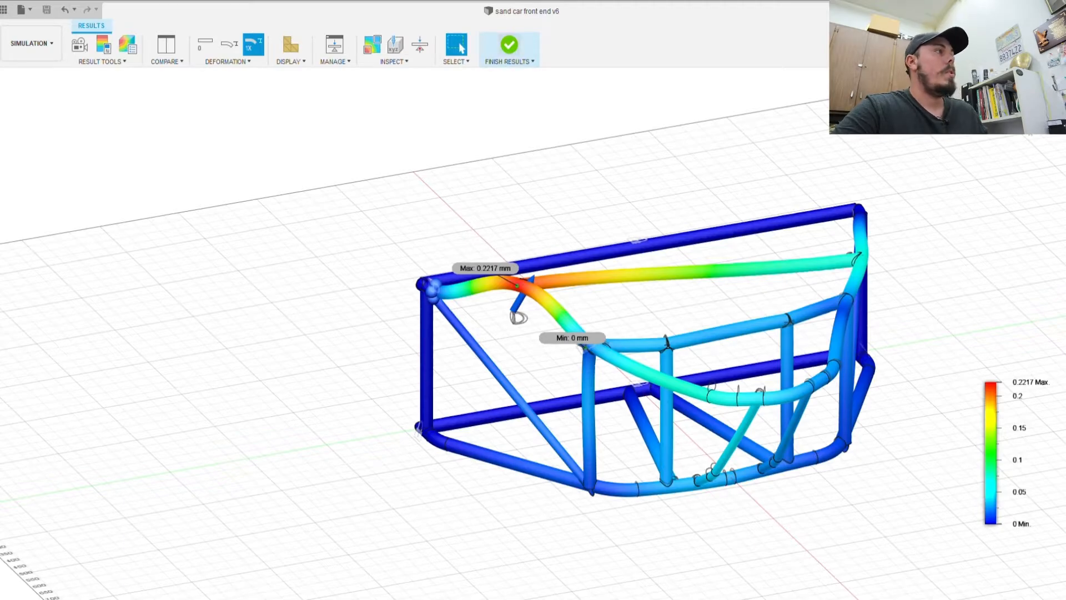
pyautogui.click(509, 47)
pyautogui.click(30, 43)
pyautogui.click(34, 72)
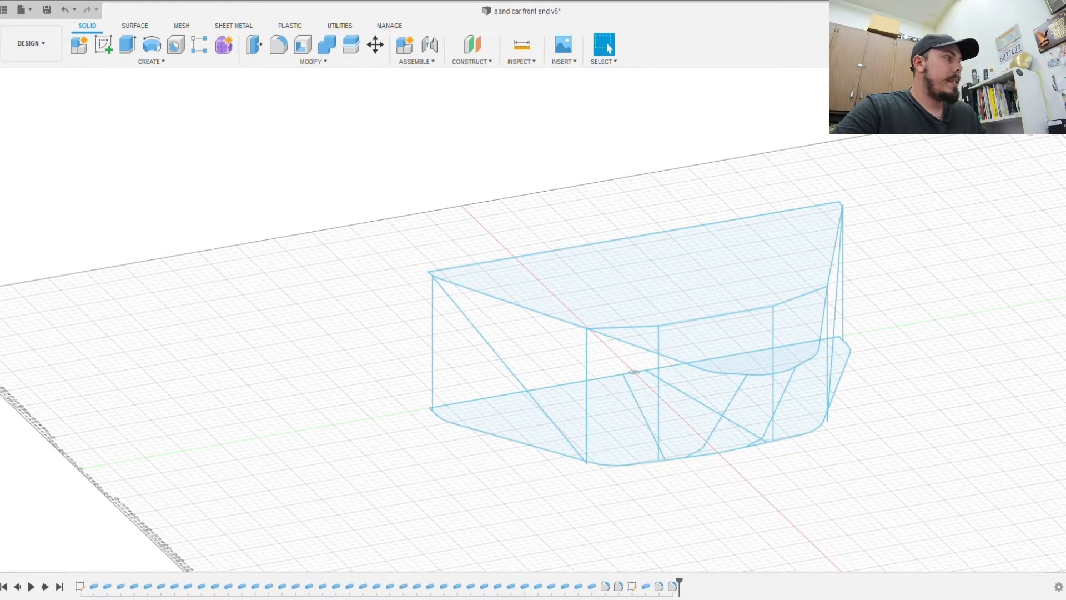
# Step: Start a new sketch on the horizontal origin plane
pyautogui.press('s')
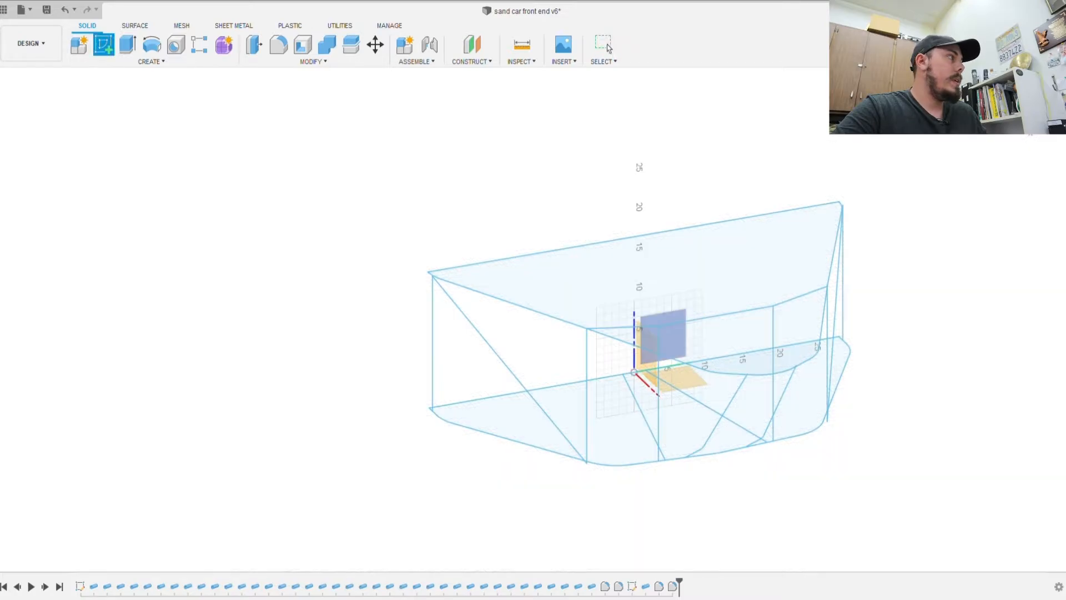
pyautogui.click(683, 380)
pyautogui.scroll(-2, 539, 329)
pyautogui.scroll(6, 538, 328)
# Step: Sketch a vertical line from the midpoint of the upper side tube to the lower side tube, and finish the sketch
pyautogui.press('l')
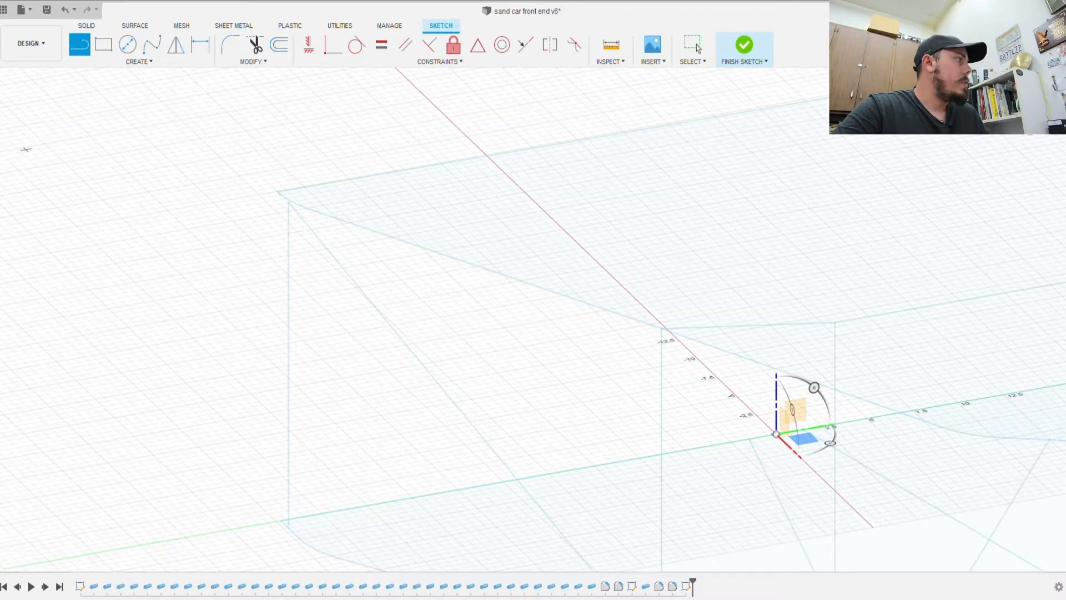
pyautogui.scroll(-5, 25, 150)
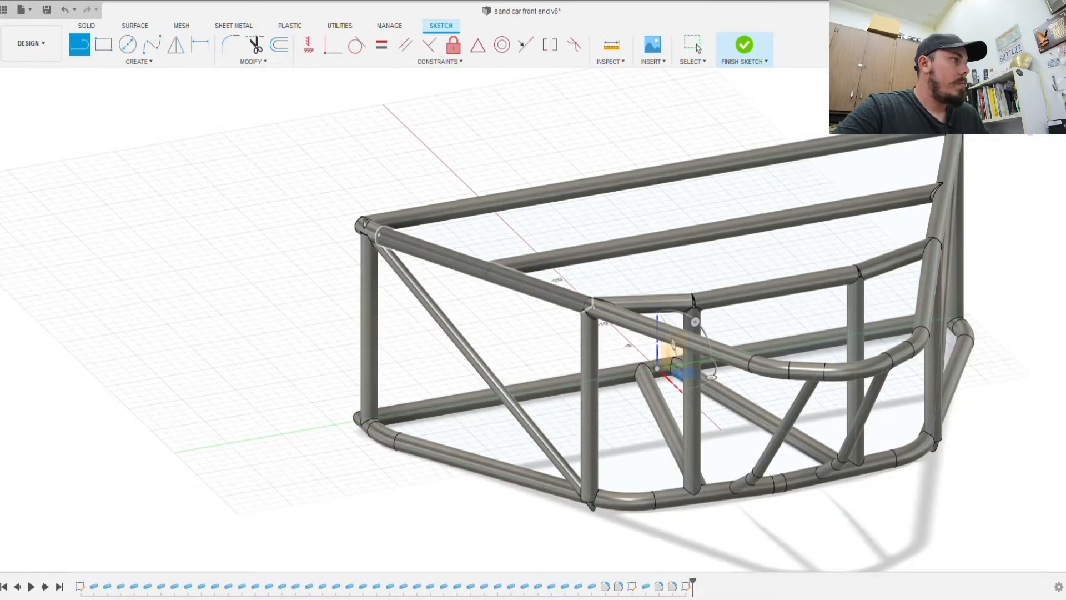
pyautogui.scroll(6, 484, 275)
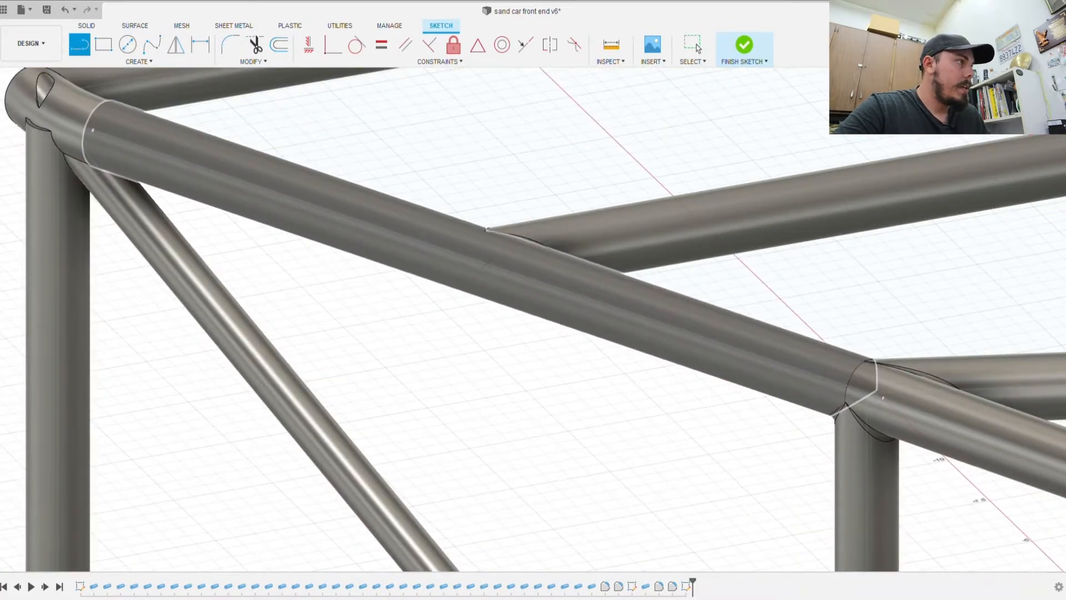
pyautogui.click(486, 264)
pyautogui.scroll(4, 466, 422)
pyautogui.scroll(-4, 477, 472)
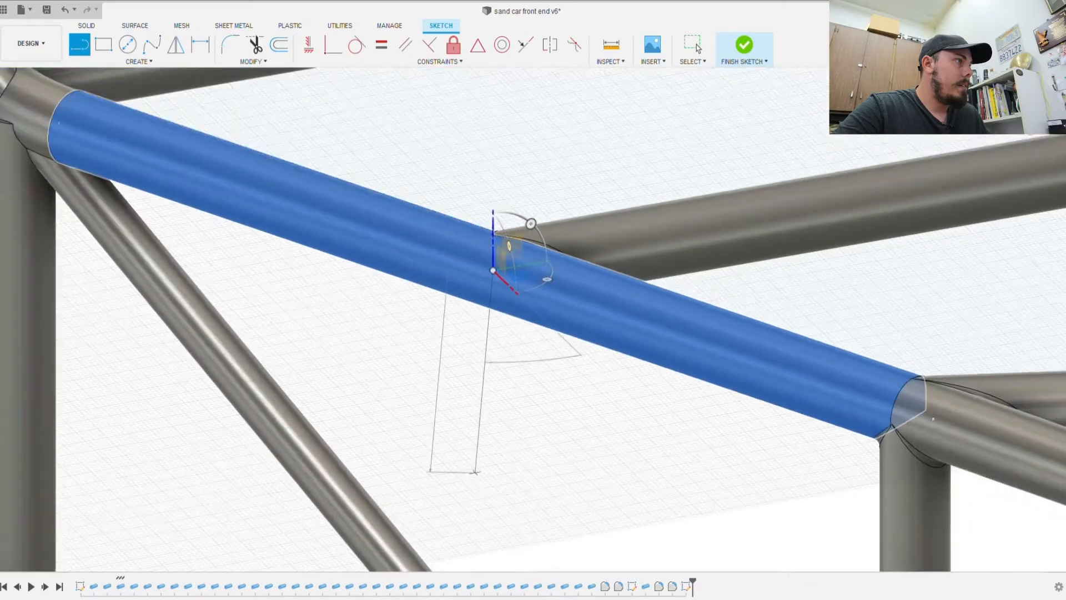
pyautogui.scroll(-5, 476, 472)
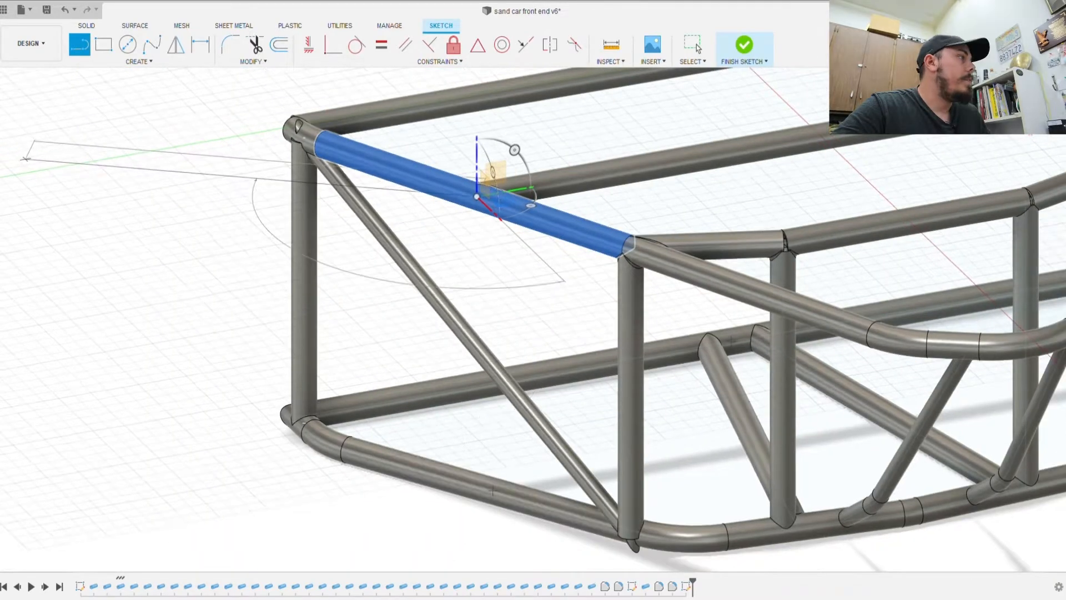
pyautogui.click(24, 159)
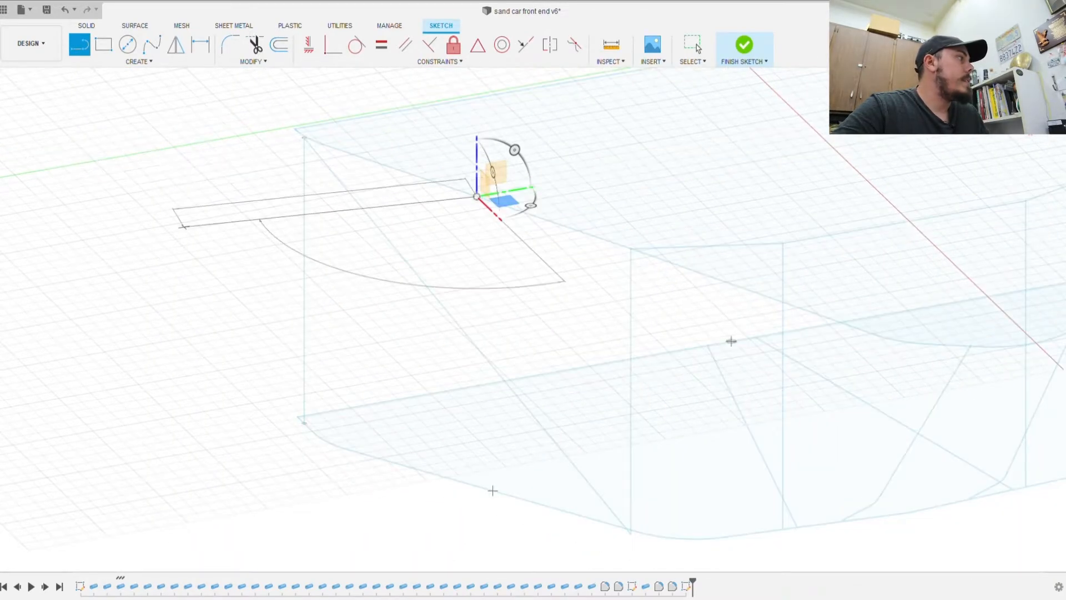
pyautogui.press('Escape')
pyautogui.keyDown('shift'); pyautogui.moveTo(731, 340); pyautogui.dragTo(528, 541, button='middle'); pyautogui.keyUp('shift')
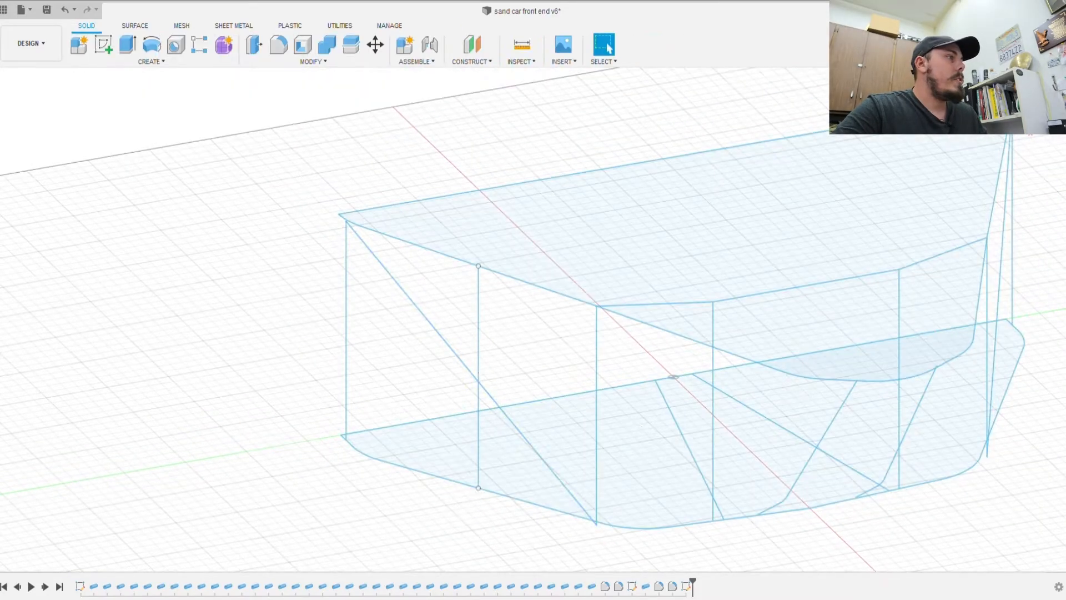
# Step: Try to create a vertical pipe along the new line between the upper and lower side tubes
pyautogui.click(24, 160)
pyautogui.click(151, 62)
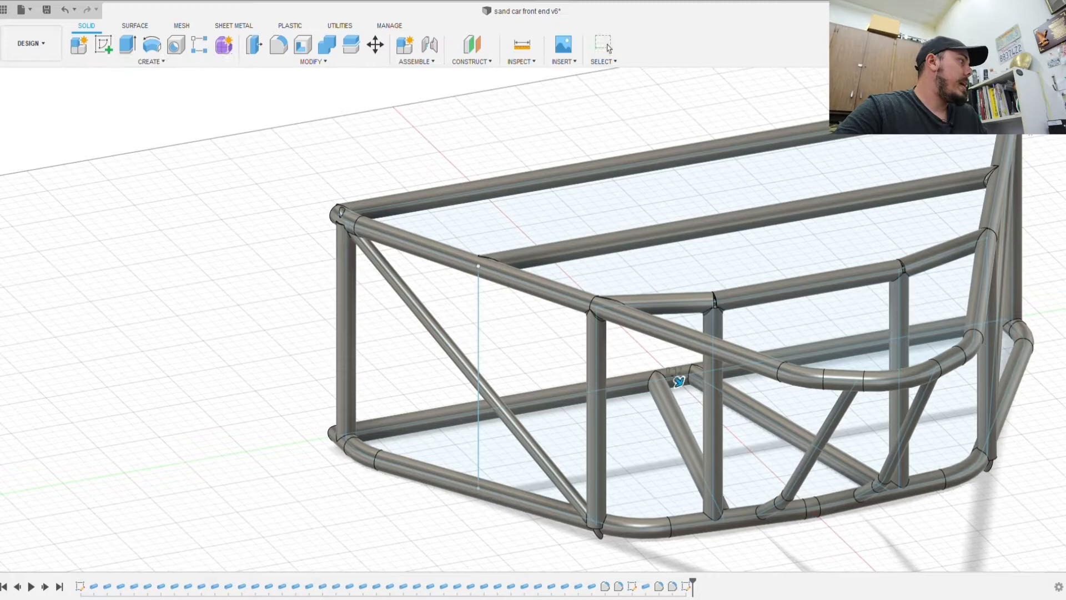
pyautogui.click(478, 268)
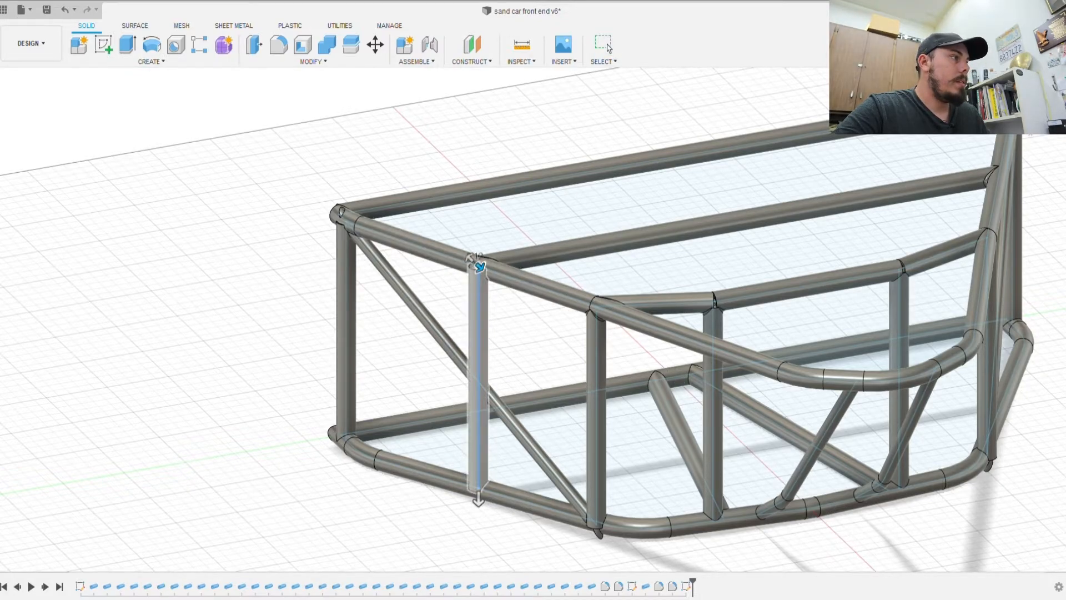
pyautogui.scroll(2, 479, 265)
pyautogui.moveTo(471, 271)
pyautogui.keyDown('shift'); pyautogui.mouseDown(button='middle')
pyautogui.moveTo(476, 387)
pyautogui.moveTo(469, 271)
pyautogui.mouseUp(button='middle'); pyautogui.keyUp('shift')
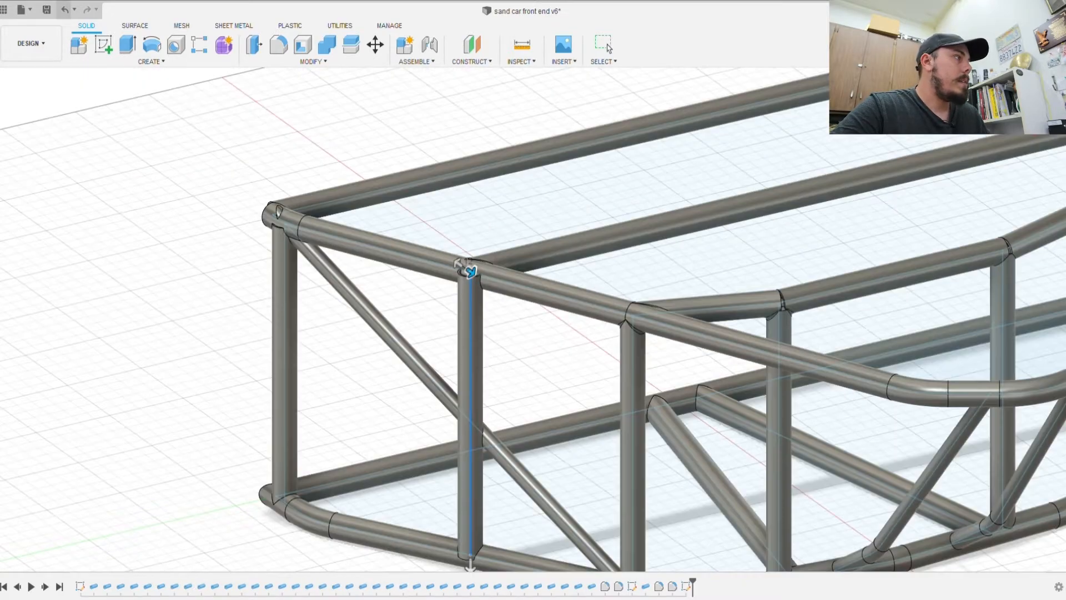
pyautogui.press('Escape')
# Step: Undo the last edits back to the open sketch, removing the vertical line
pyautogui.hotkey('ctrl', 'z')
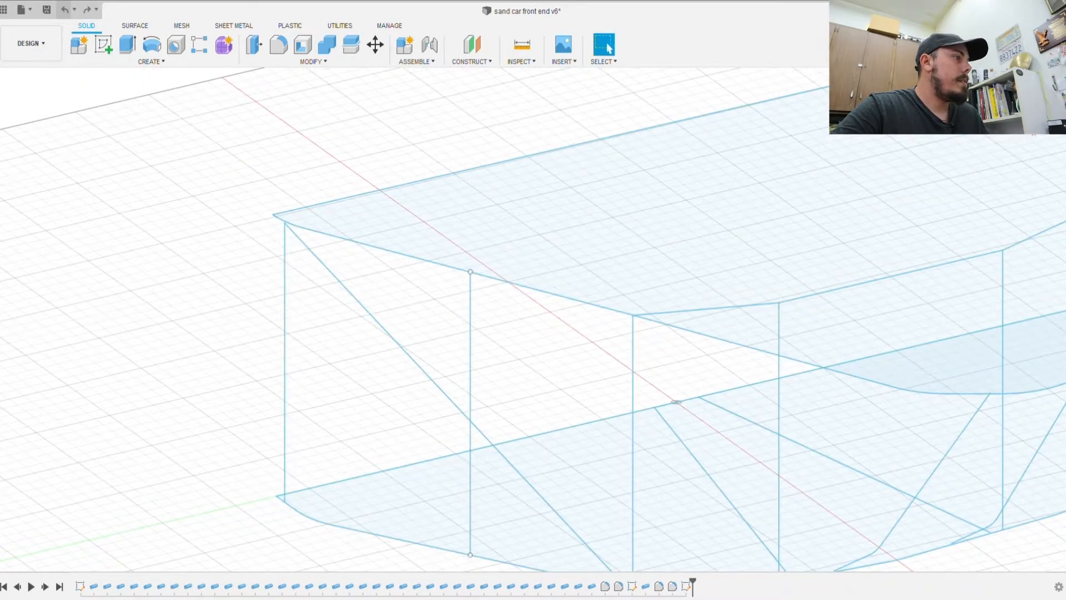
pyautogui.keyDown('shift'); pyautogui.moveTo(561, 228); pyautogui.dragTo(440, 272, button='middle'); pyautogui.keyUp('shift')
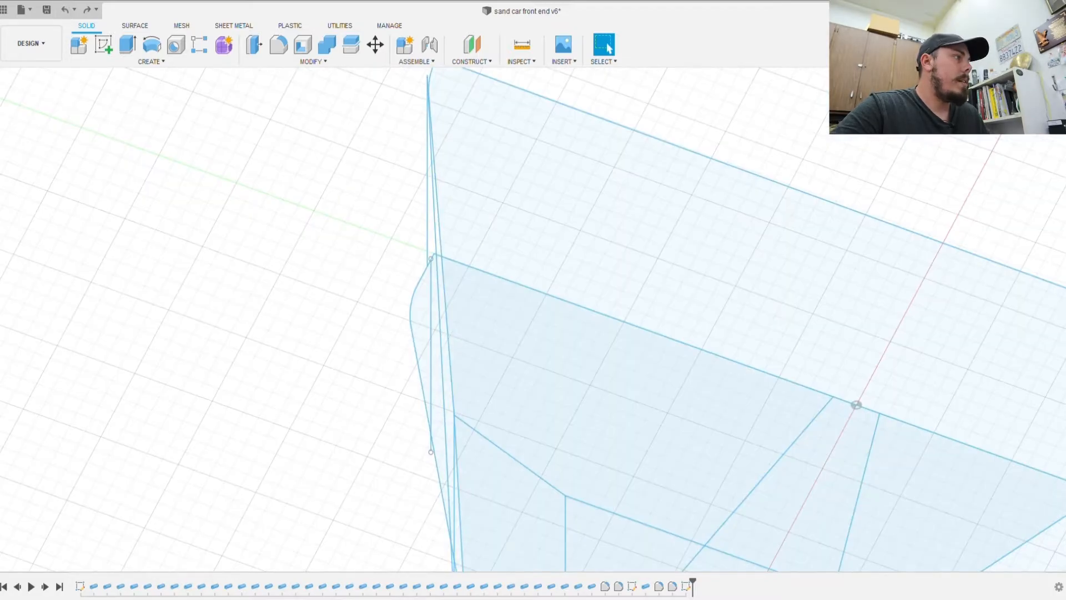
pyautogui.click(65, 9)
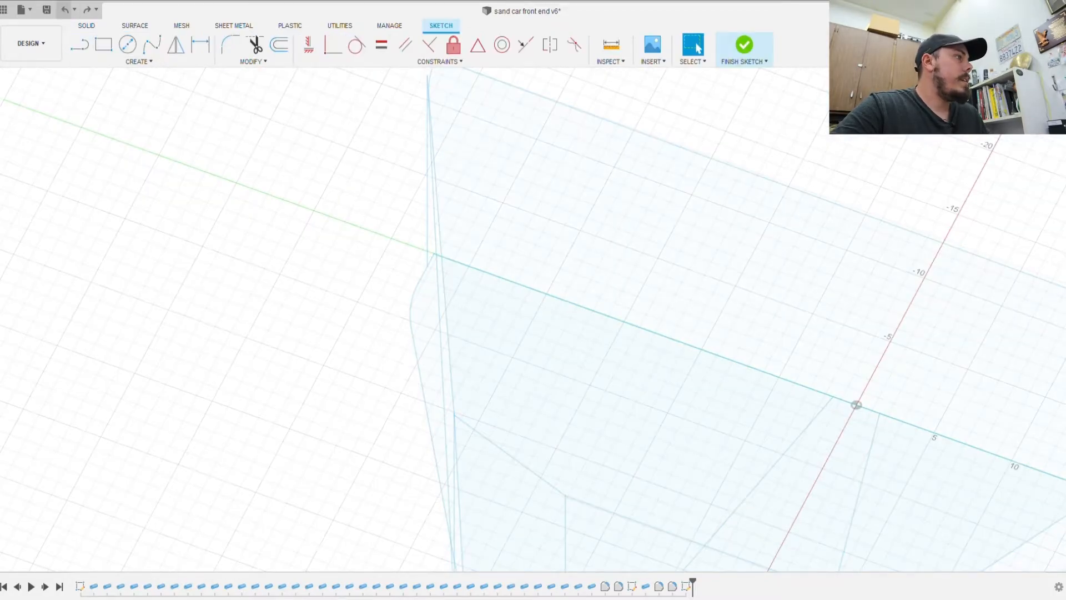
pyautogui.moveTo(432, 438); pyautogui.dragTo(472, 429, button='middle')
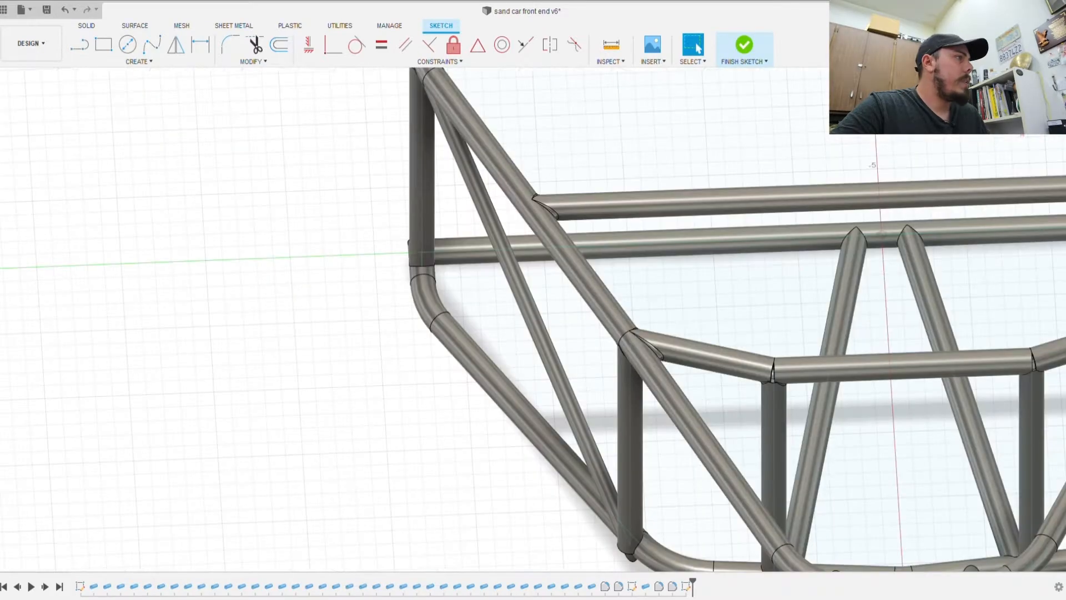
pyautogui.press('l')
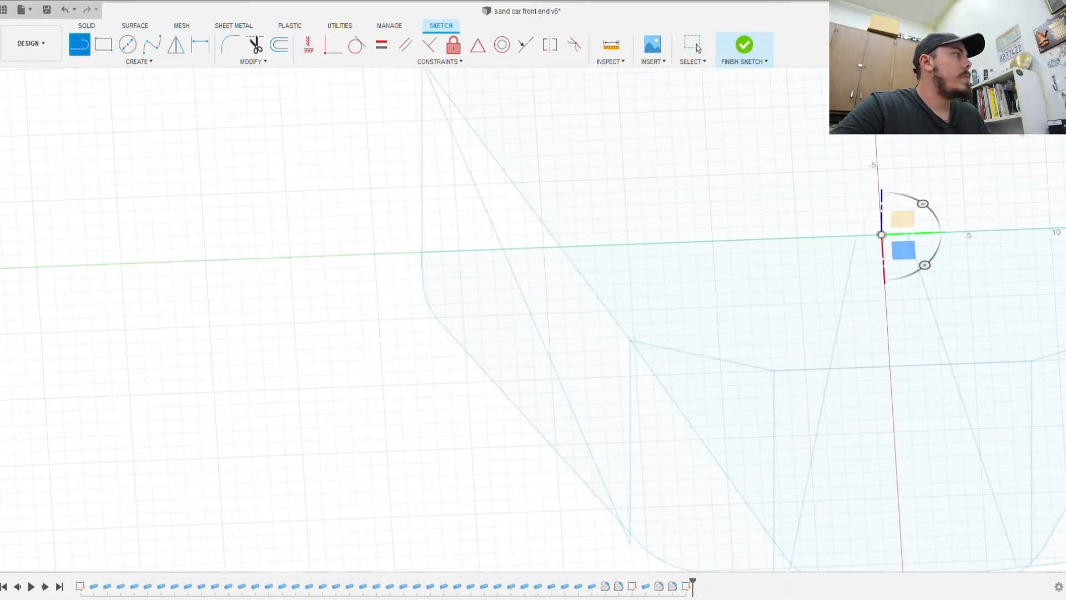
pyautogui.scroll(2, 560, 246)
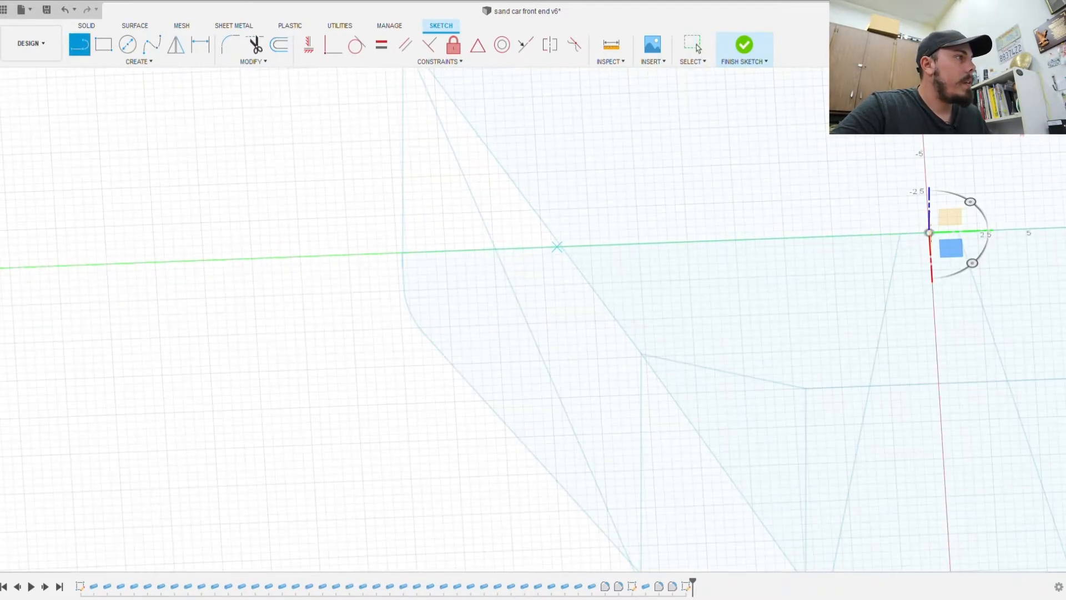
pyautogui.scroll(4, 559, 249)
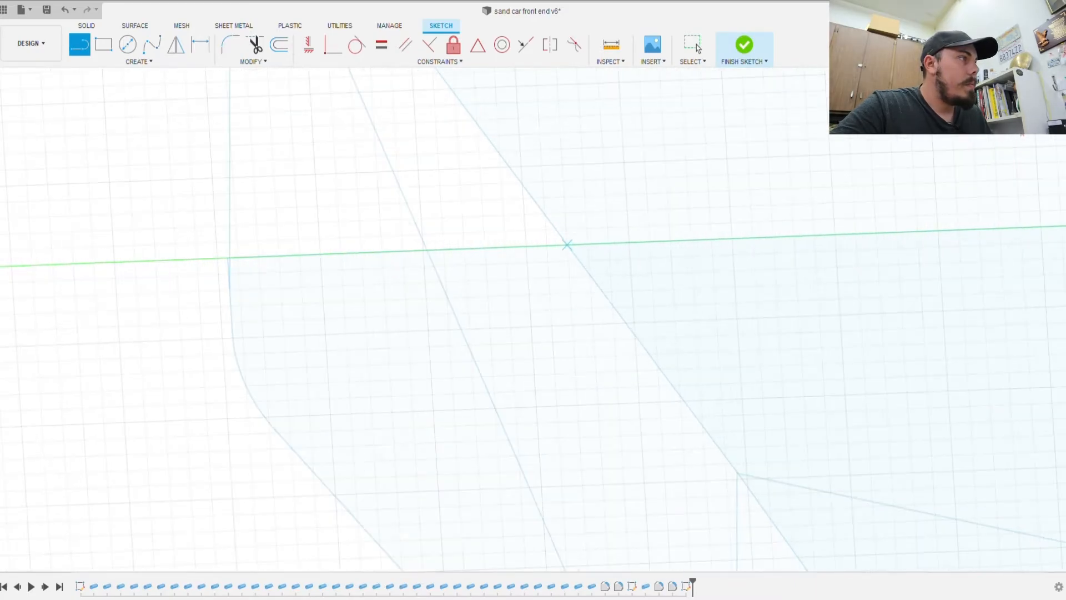
pyautogui.click(567, 245)
pyautogui.scroll(-5, 563, 265)
pyautogui.keyDown('shift'); pyautogui.moveTo(502, 452); pyautogui.dragTo(583, 389, button='middle'); pyautogui.keyUp('shift')
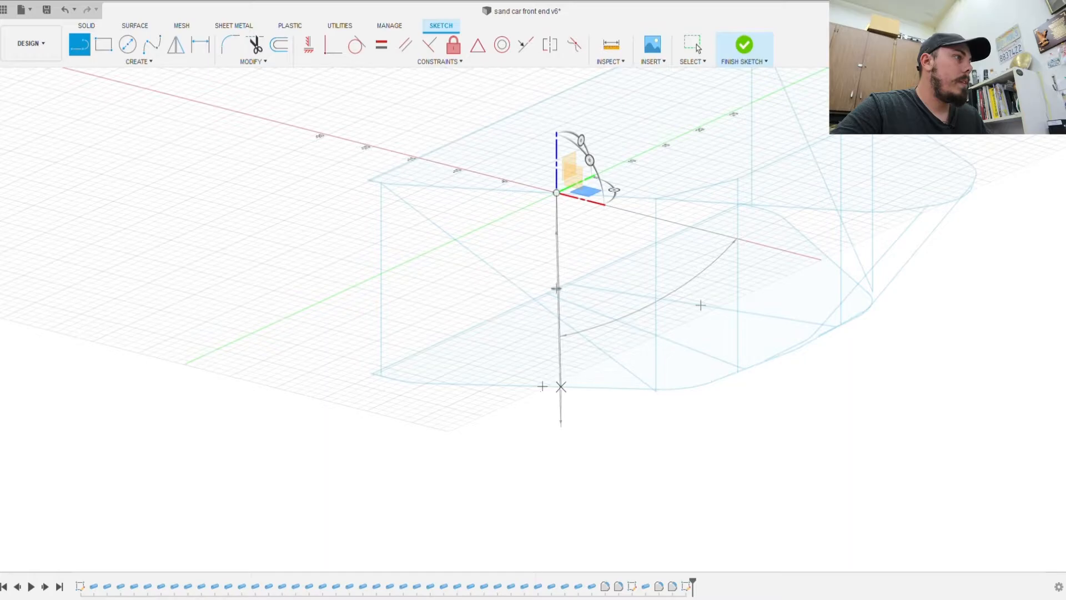
pyautogui.scroll(5, 556, 392)
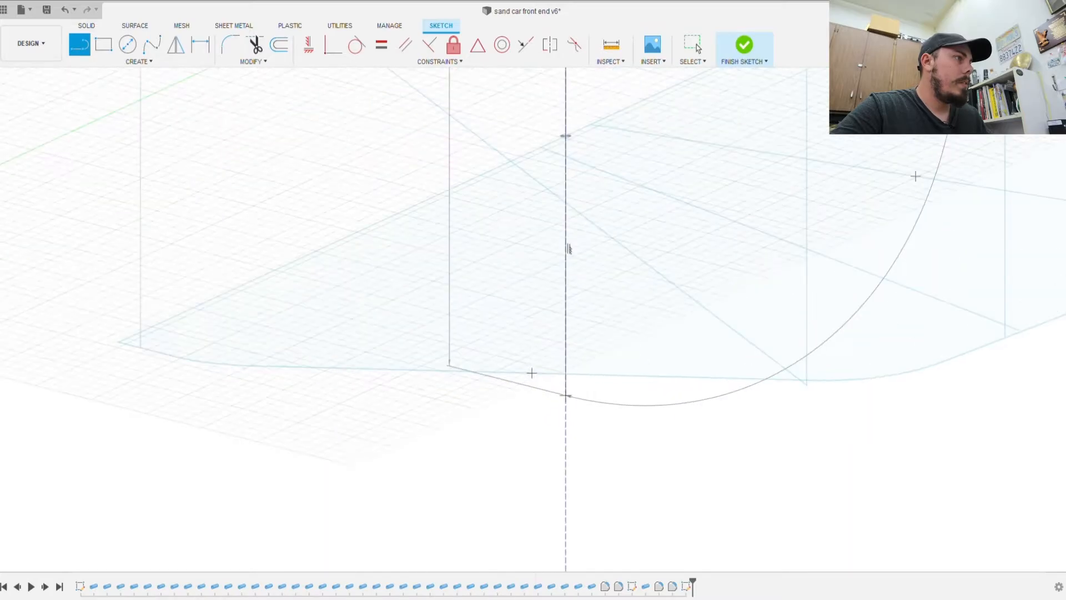
pyautogui.scroll(-4, 511, 367)
pyautogui.keyDown('shift'); pyautogui.moveTo(503, 348); pyautogui.dragTo(503, 374, button='middle'); pyautogui.keyUp('shift')
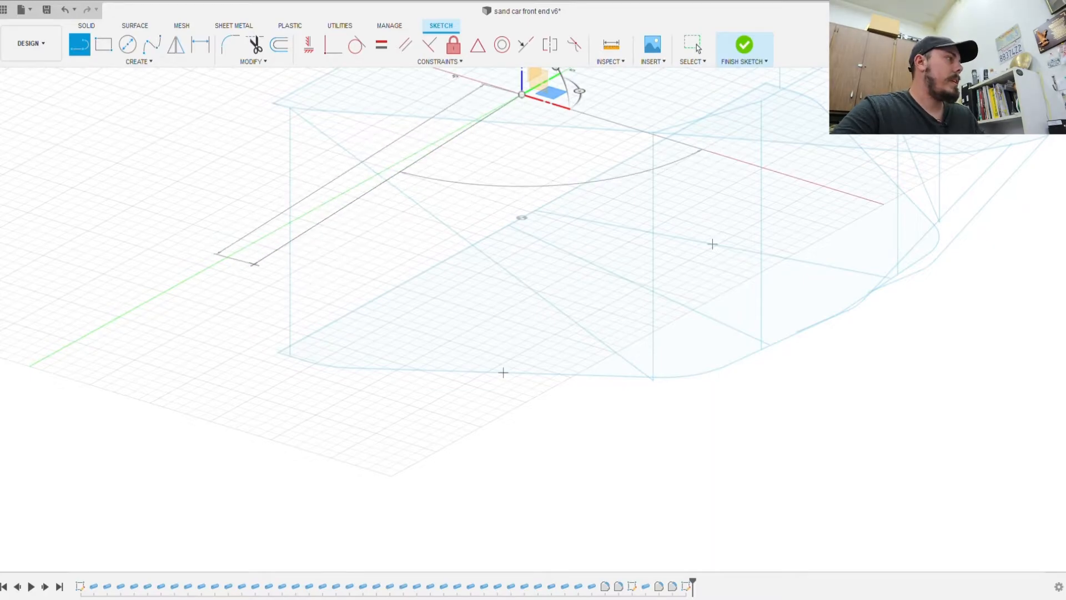
pyautogui.press('Escape')
# Step: Sketch a vertical line on the vertical plane from the upper side tube at the crossmember joint to the lower side tube, and finish the sketch
pyautogui.scroll(-2, 553, 225)
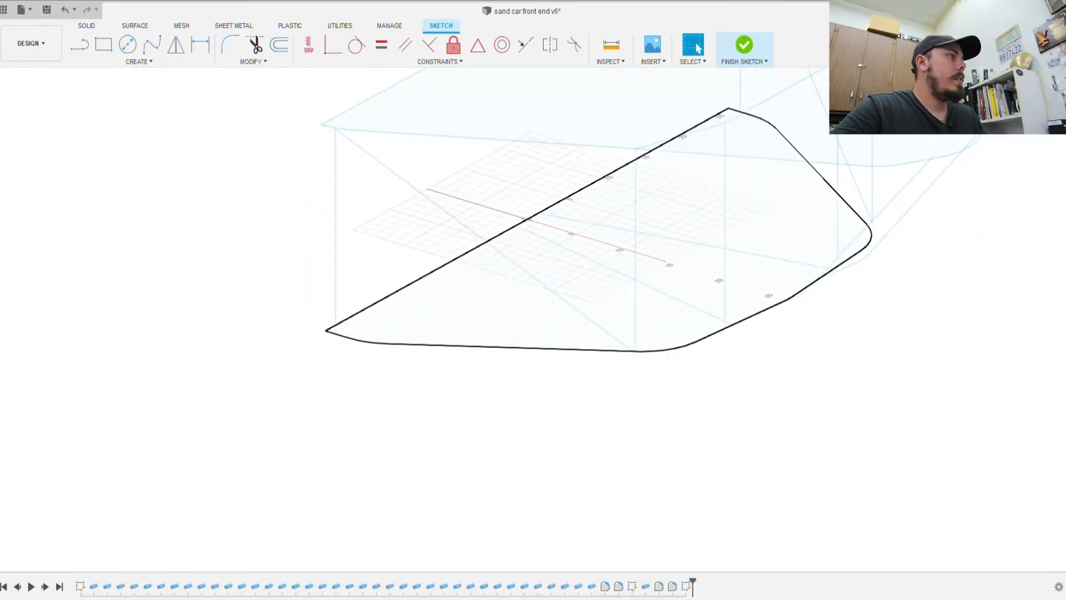
pyautogui.keyDown('shift'); pyautogui.moveTo(554, 225); pyautogui.dragTo(494, 253, button='middle'); pyautogui.keyUp('shift')
pyautogui.press('l')
pyautogui.click(562, 192)
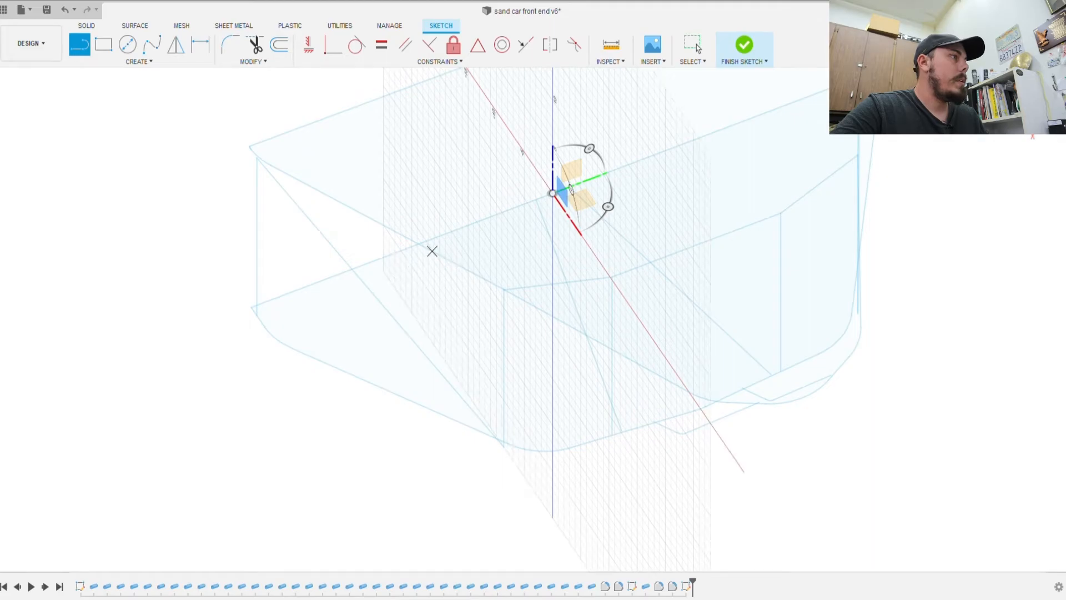
pyautogui.scroll(2, 433, 252)
pyautogui.scroll(1, 433, 251)
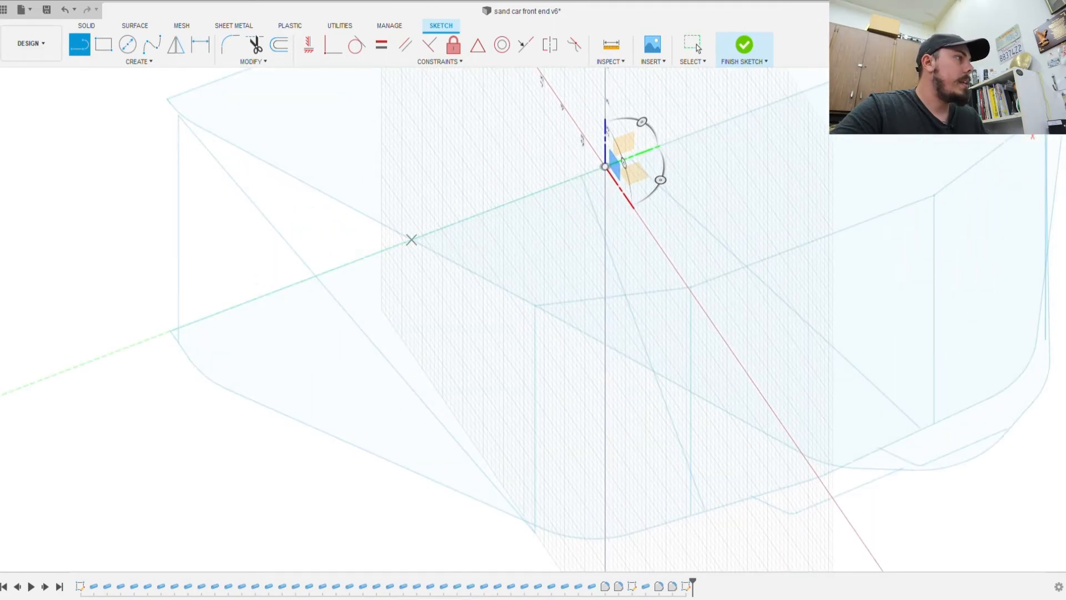
pyautogui.click(411, 240)
pyautogui.scroll(4, 417, 266)
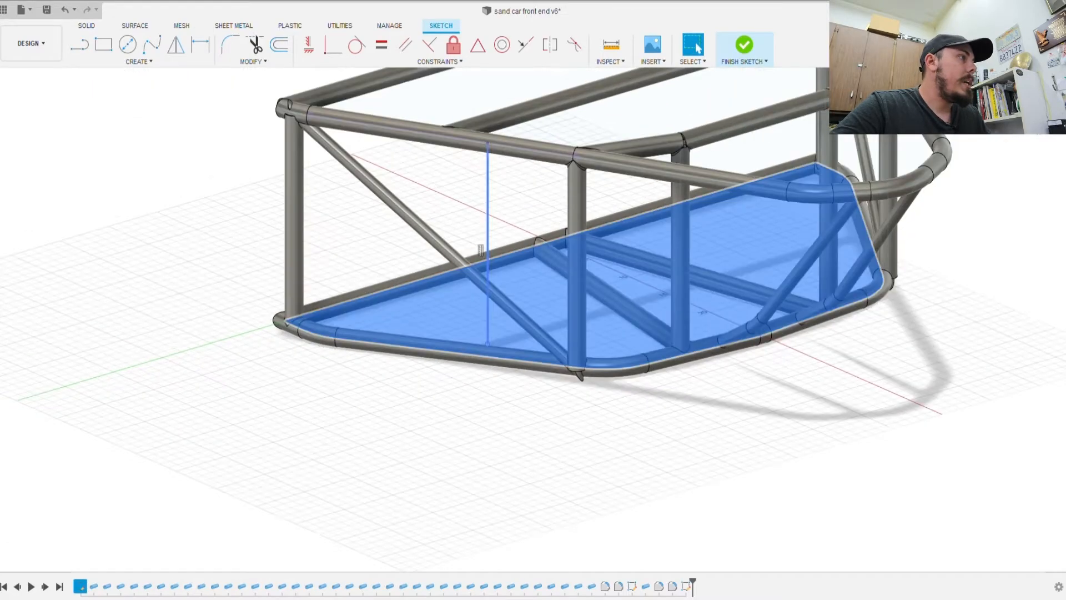
pyautogui.press('Escape')
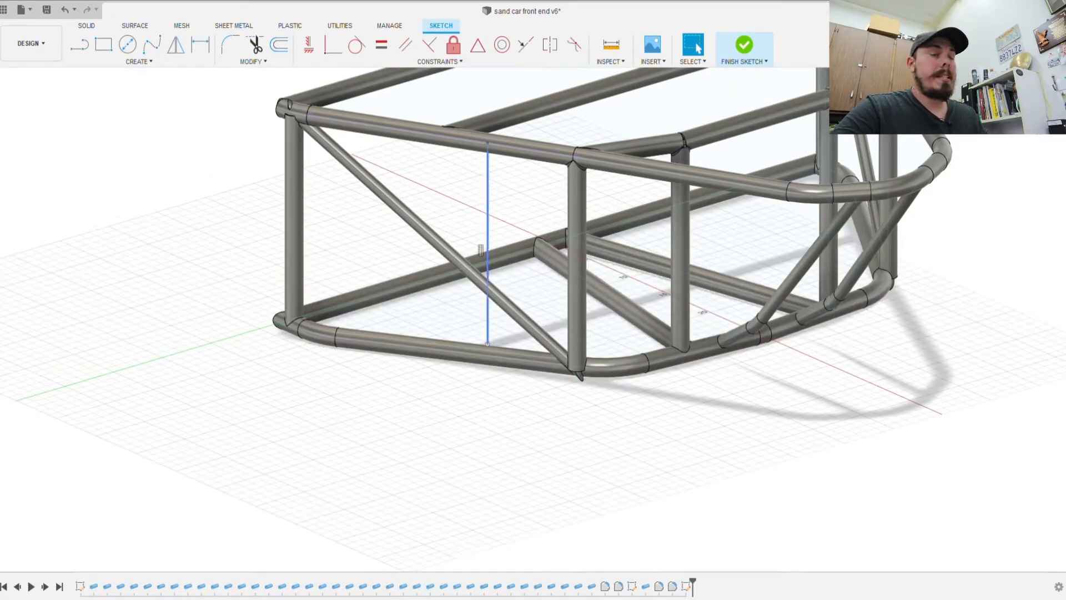
pyautogui.click(488, 233)
pyautogui.click(744, 44)
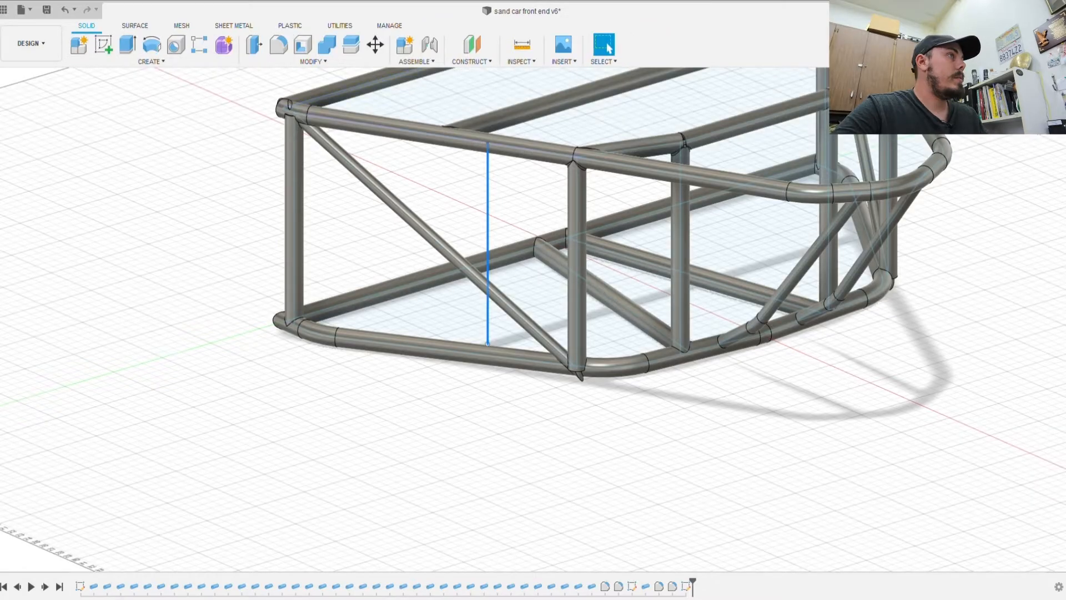
# Step: Create a pipe along the vertical line between the upper and lower side tubes
pyautogui.click(151, 61)
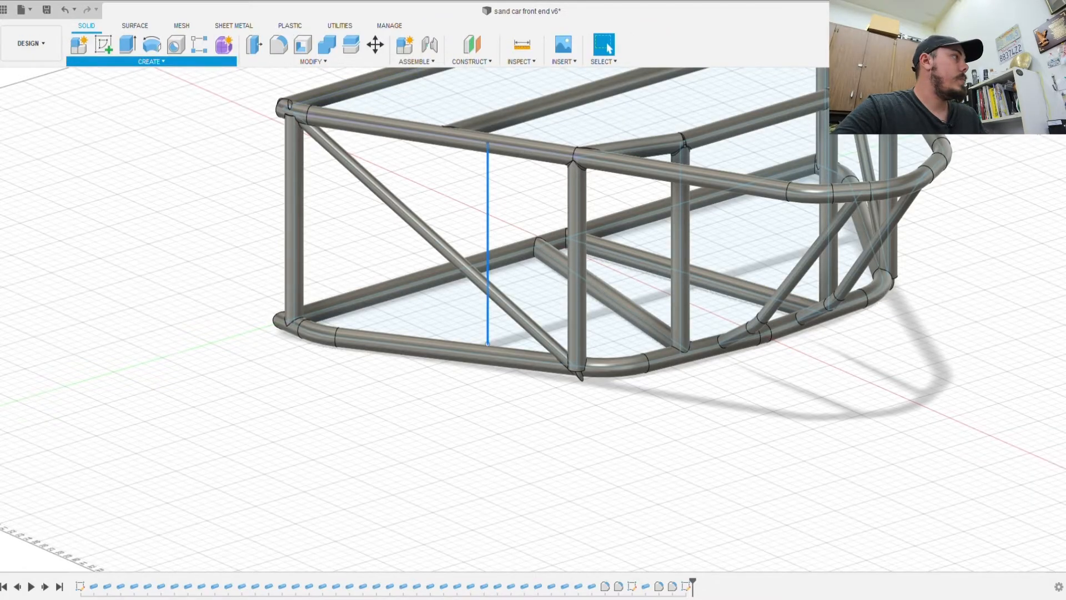
pyautogui.click(105, 345)
pyautogui.scroll(2, 475, 367)
pyautogui.click(65, 10)
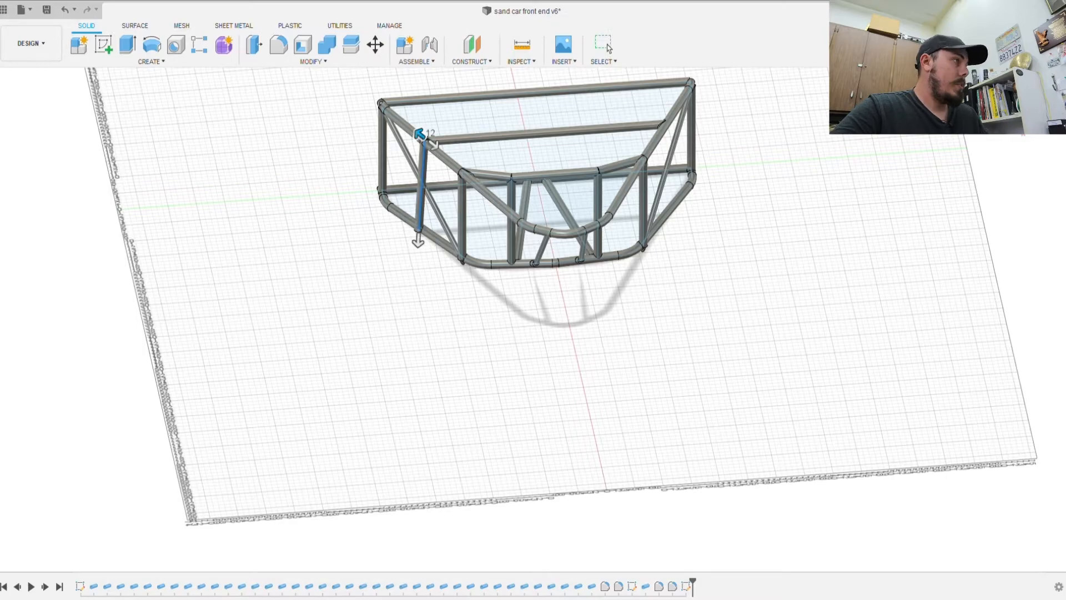
pyautogui.scroll(-3, 431, 250)
pyautogui.scroll(8, 425, 256)
pyautogui.scroll(-5, 429, 245)
pyautogui.press('Return')
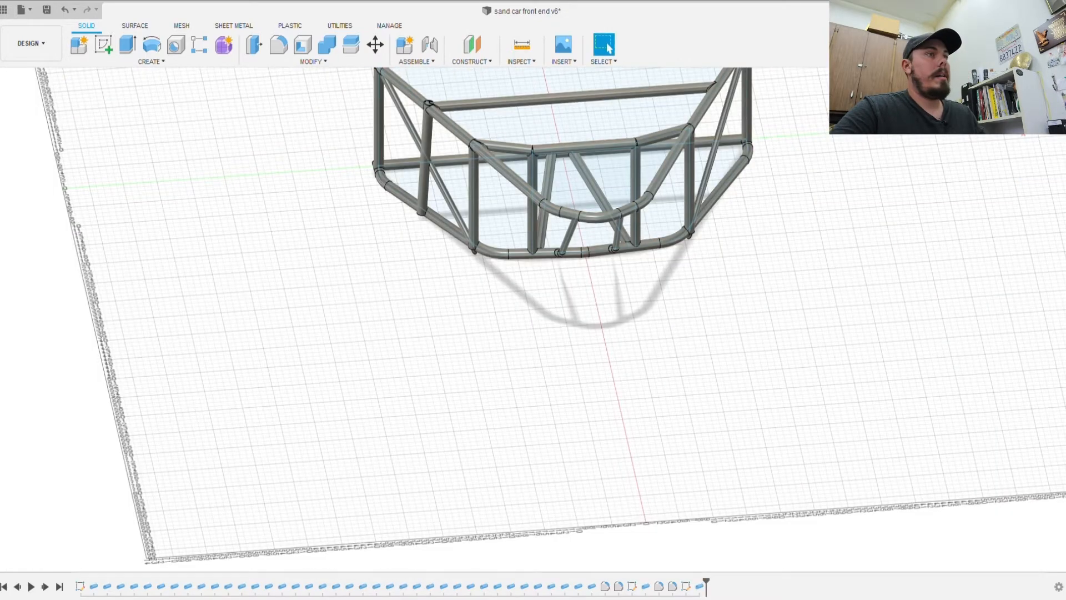
# Step: Fillet the edges where the new vertical tube joins the upper and lower side tubes
pyautogui.moveTo(428, 244); pyautogui.dragTo(536, 347, button='middle')
pyautogui.scroll(-3, 539, 261)
pyautogui.scroll(10, 539, 261)
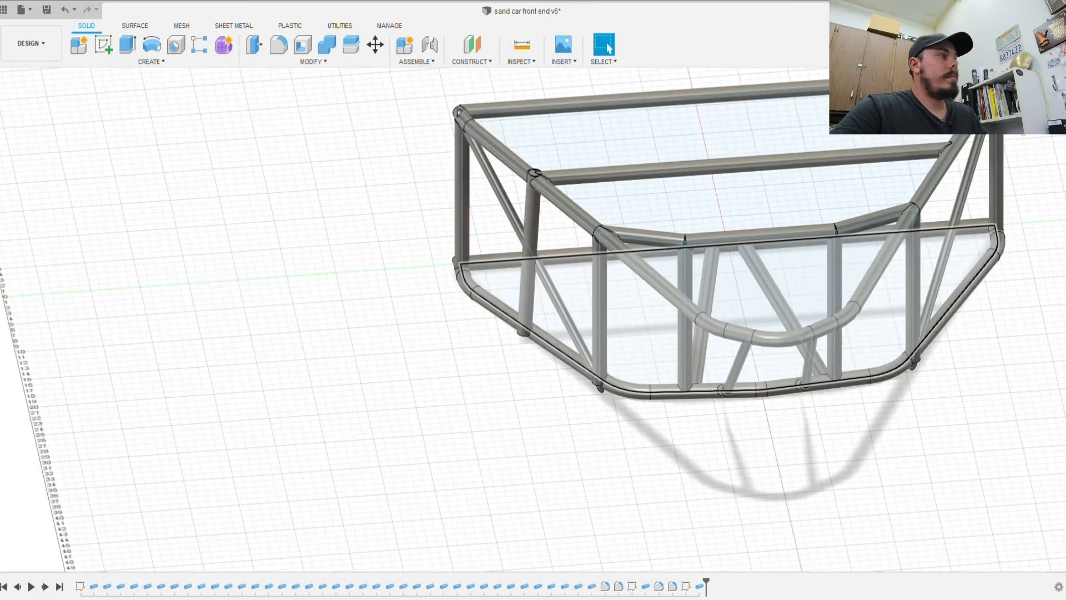
pyautogui.scroll(-3, 533, 320)
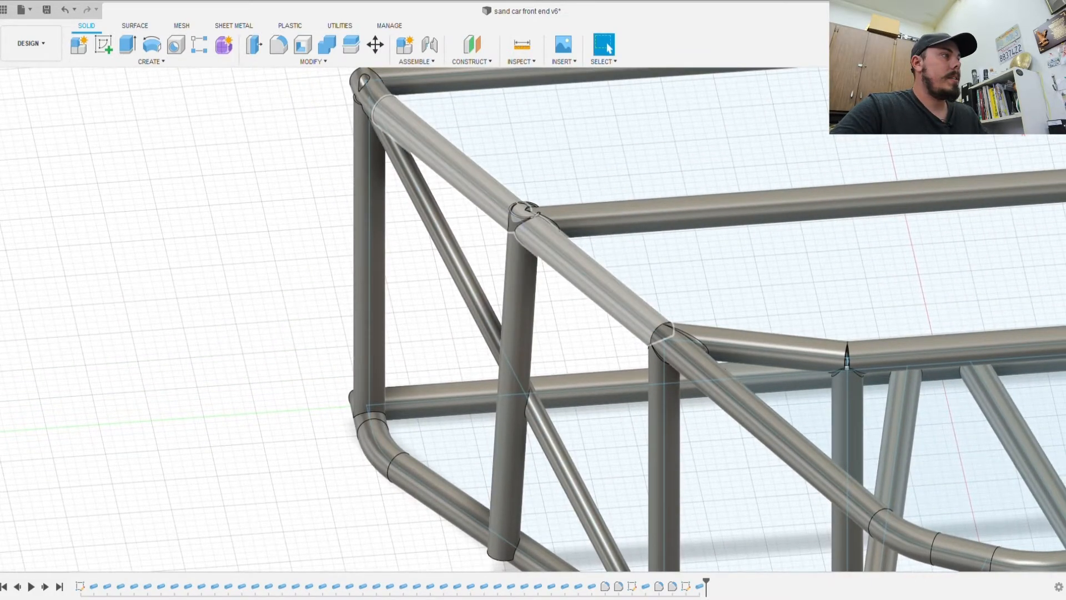
pyautogui.scroll(8, 500, 222)
pyautogui.moveTo(477, 260); pyautogui.dragTo(526, 267, button='middle')
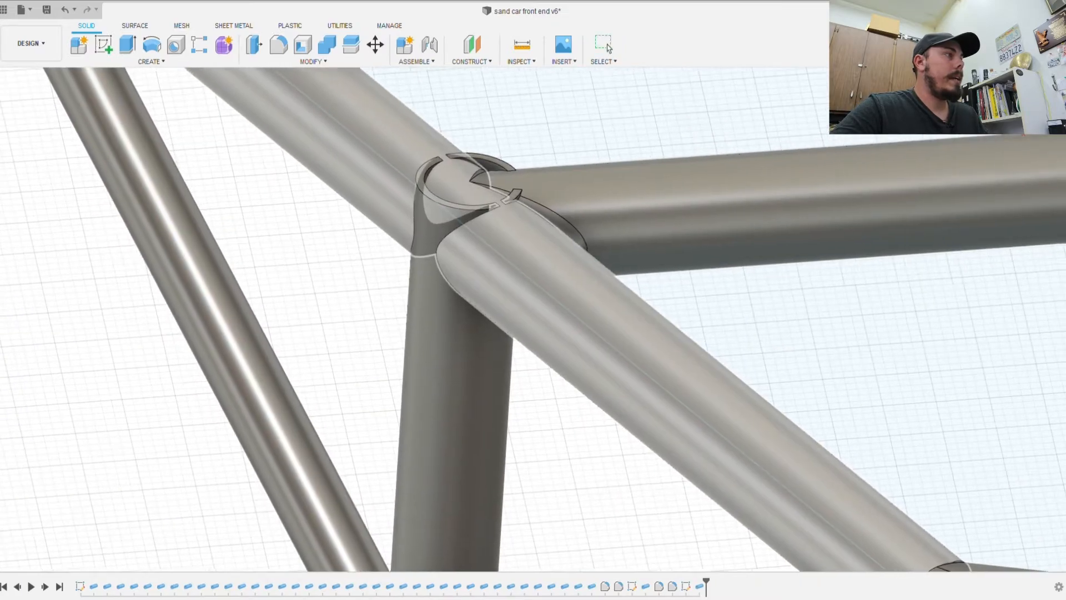
pyautogui.scroll(1, 526, 267)
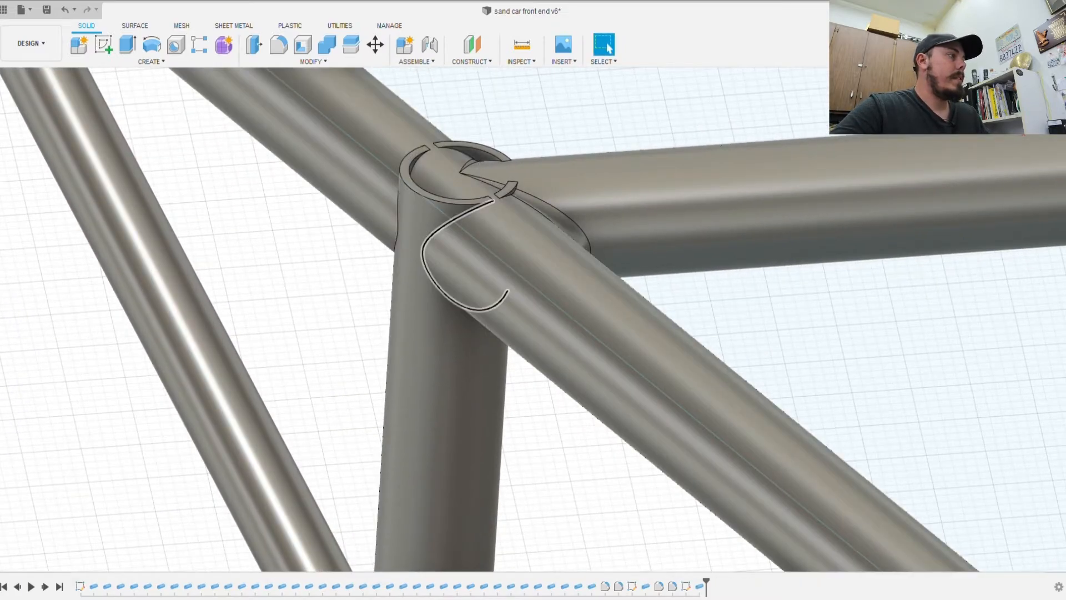
pyautogui.press('f')
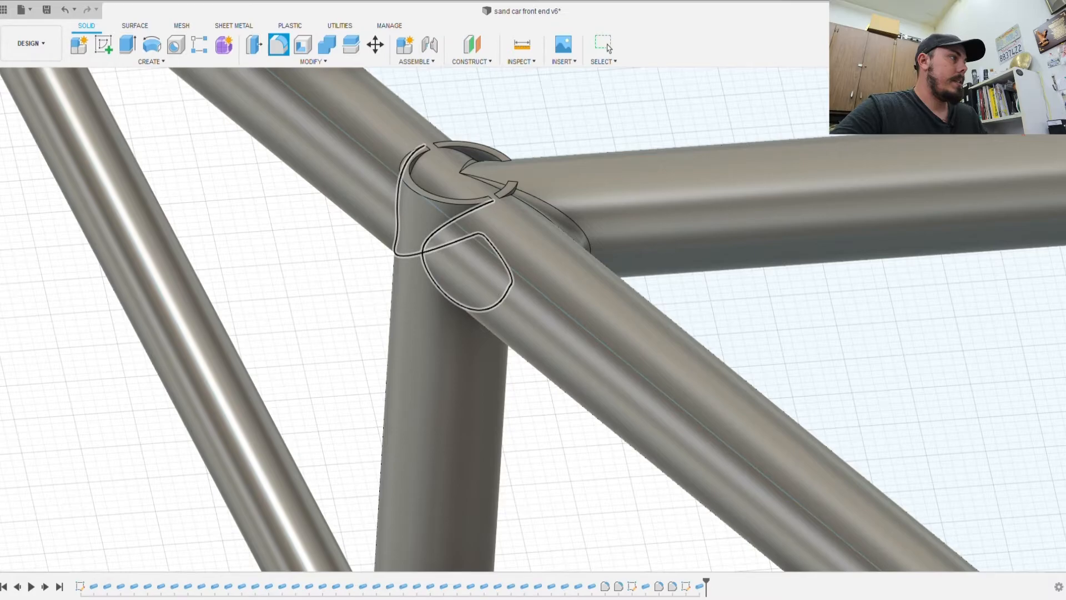
pyautogui.click(417, 245)
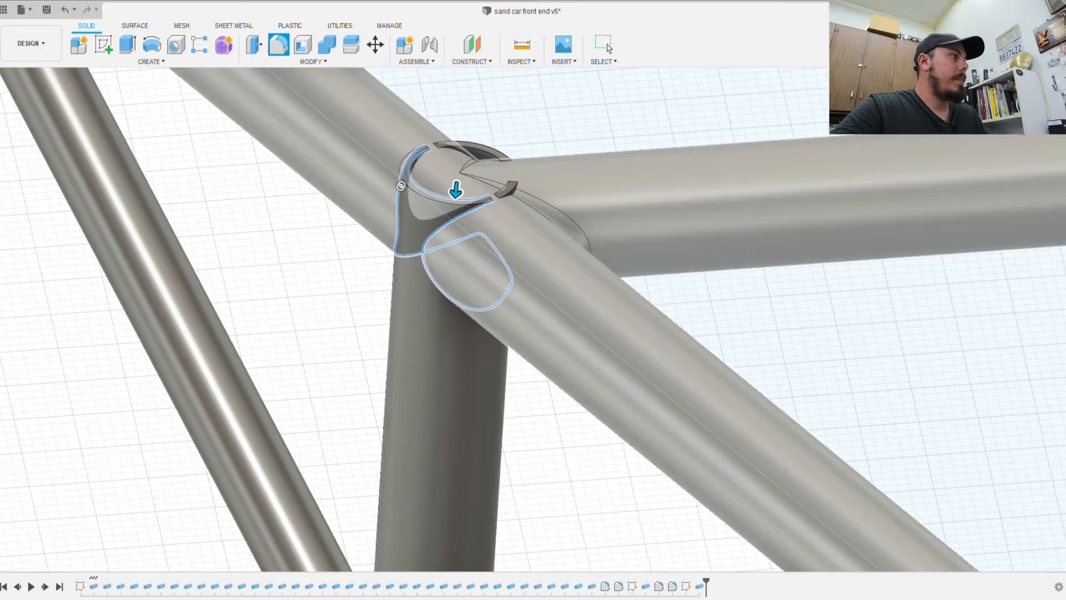
pyautogui.press('Return')
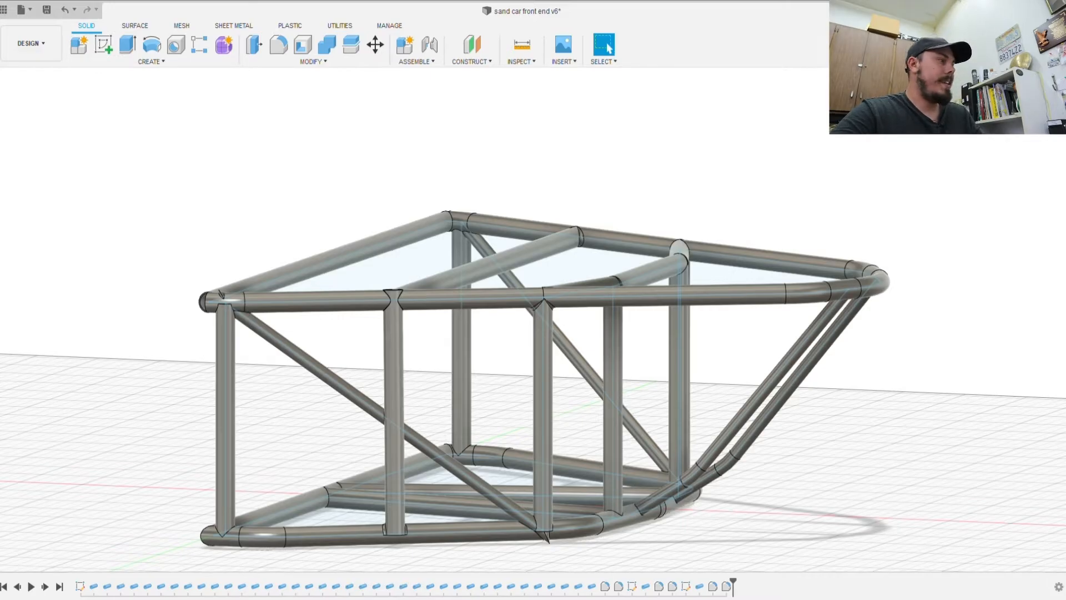
pyautogui.keyDown('shift'); pyautogui.moveTo(601, 390); pyautogui.dragTo(422, 472, button='middle'); pyautogui.keyUp('shift')
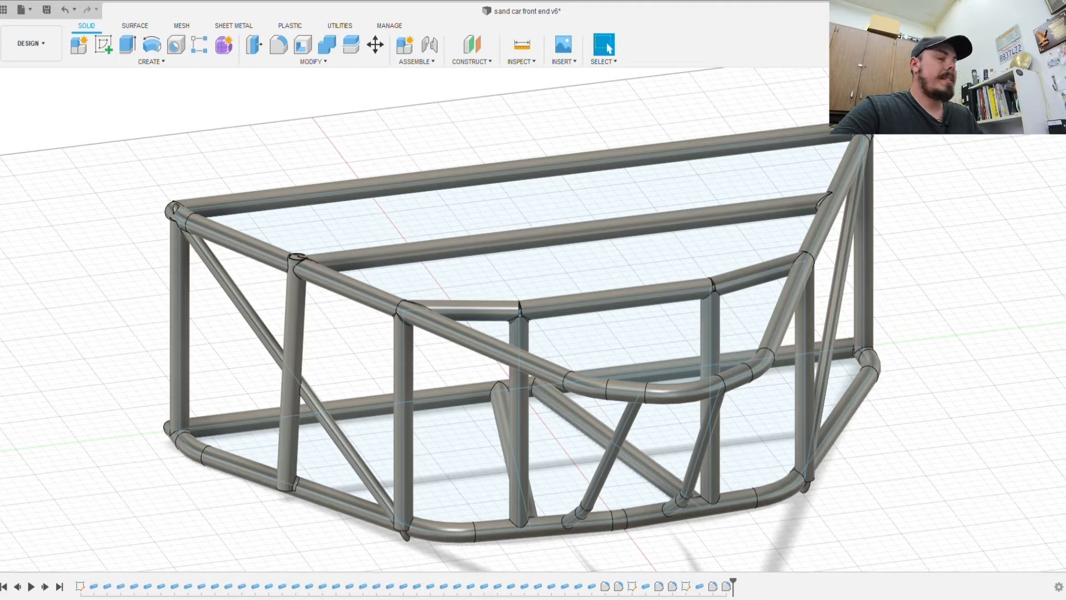